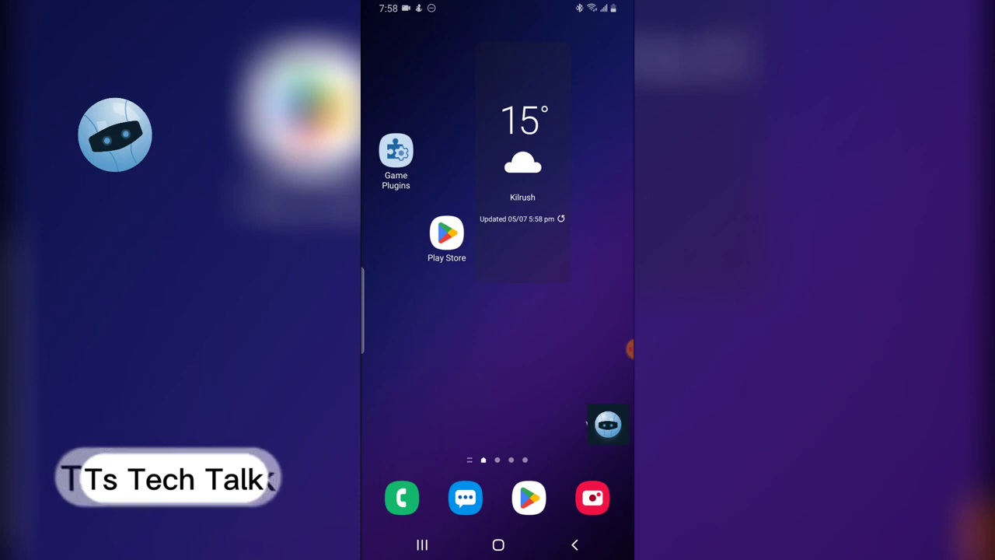
# - Open the Play Store and type the search query 'threads from Instagram'
pyautogui.click(525, 506)
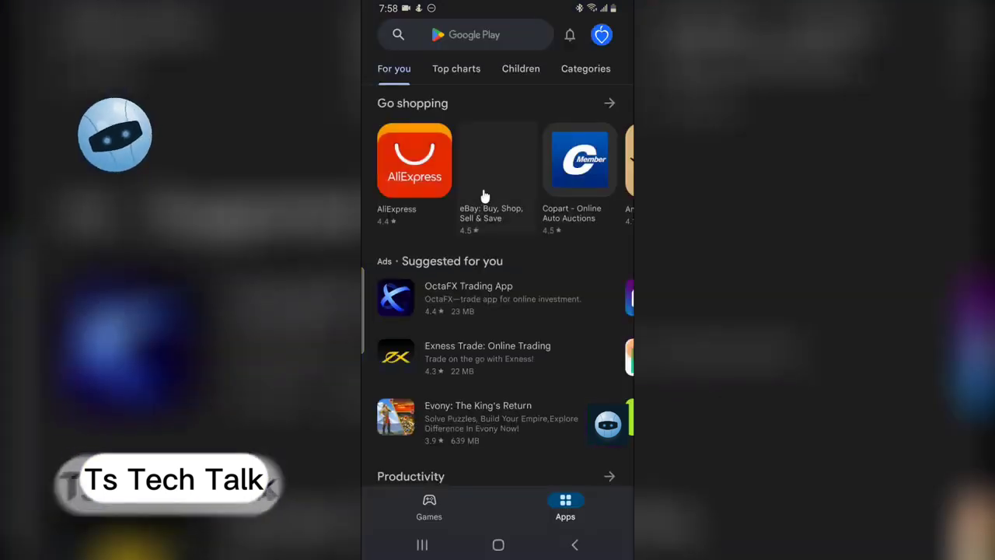
pyautogui.click(466, 35)
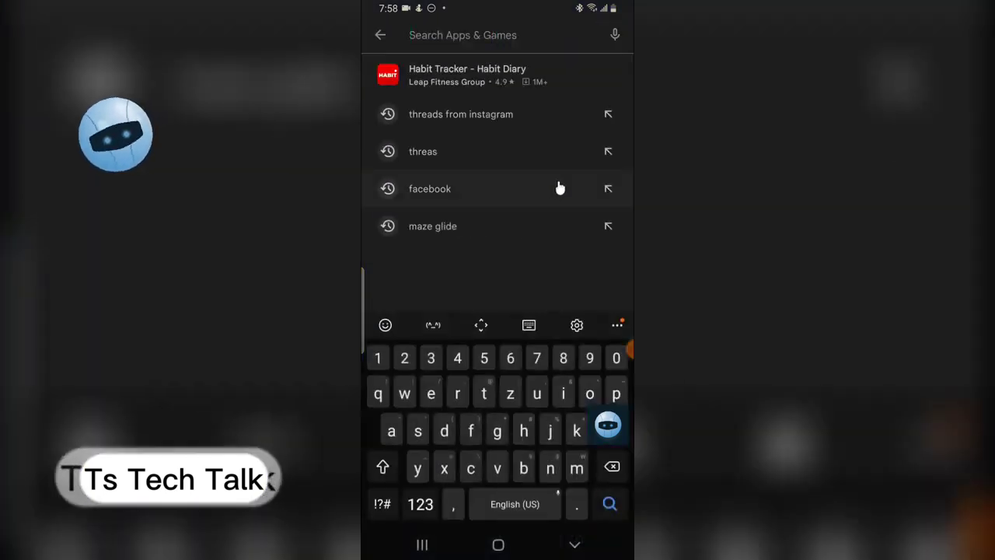
pyautogui.click(483, 393)
pyautogui.click(523, 431)
pyautogui.click(457, 393)
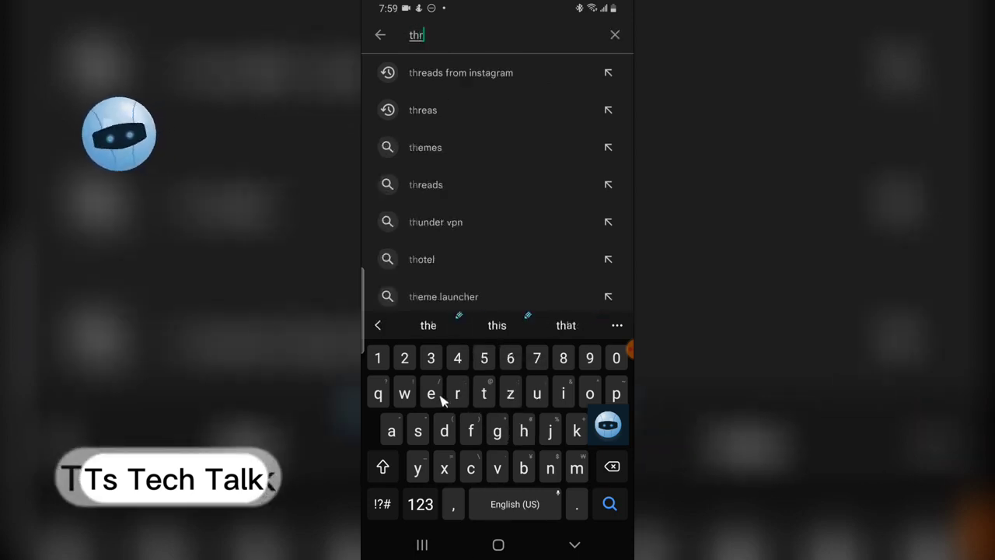
pyautogui.click(430, 394)
pyautogui.click(391, 431)
pyautogui.click(444, 431)
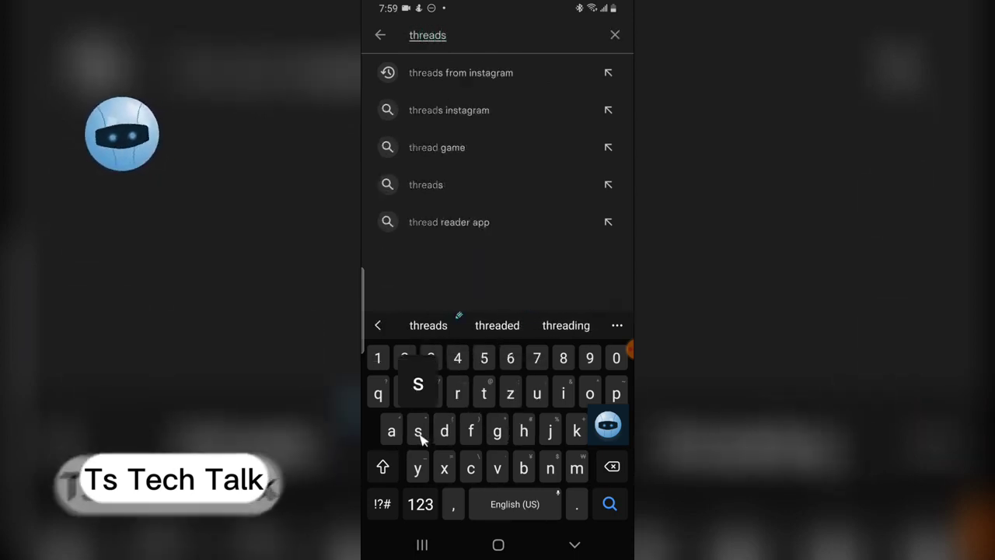
pyautogui.click(418, 432)
pyautogui.click(505, 504)
pyautogui.click(471, 432)
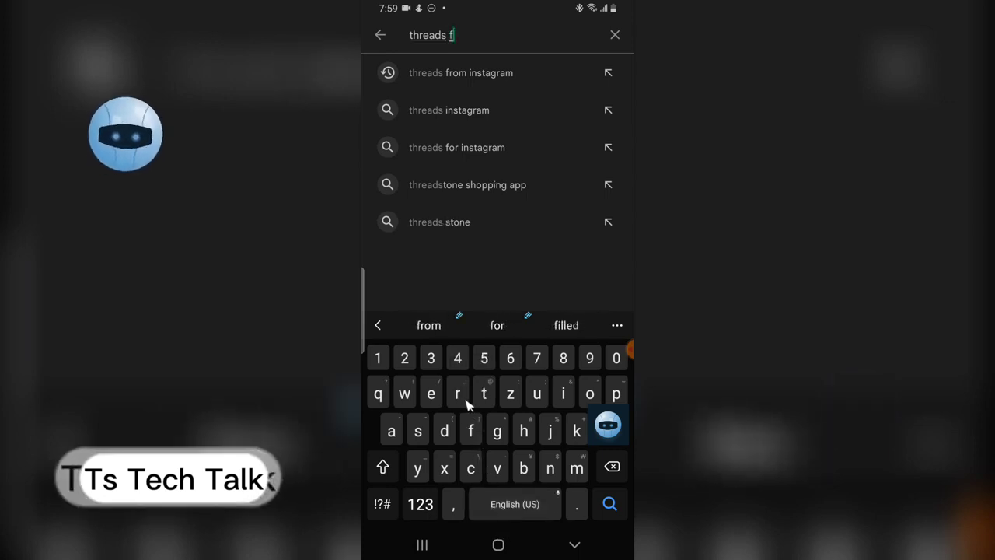
pyautogui.click(457, 394)
pyautogui.click(590, 394)
pyautogui.click(577, 468)
pyautogui.click(515, 504)
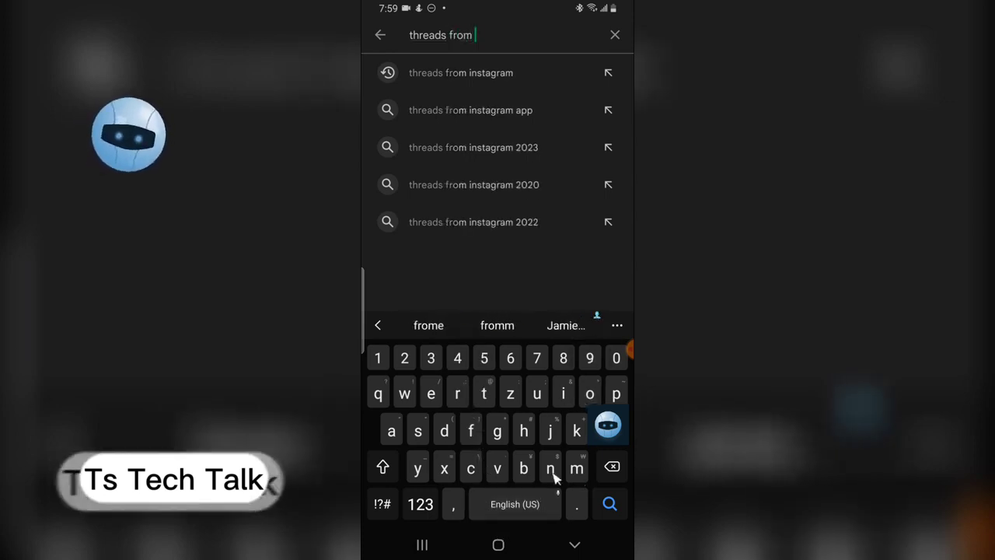
pyautogui.click(564, 393)
pyautogui.click(551, 468)
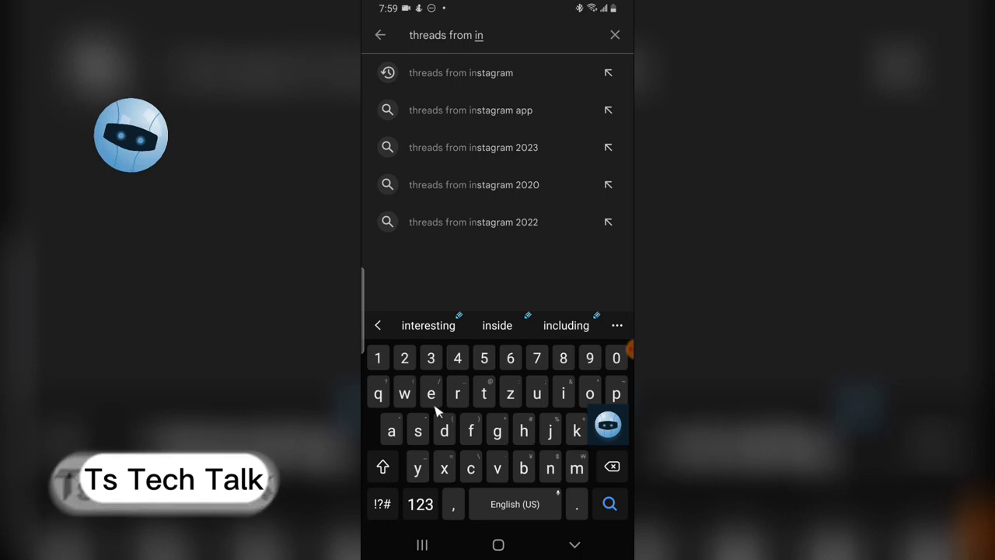
pyautogui.click(484, 393)
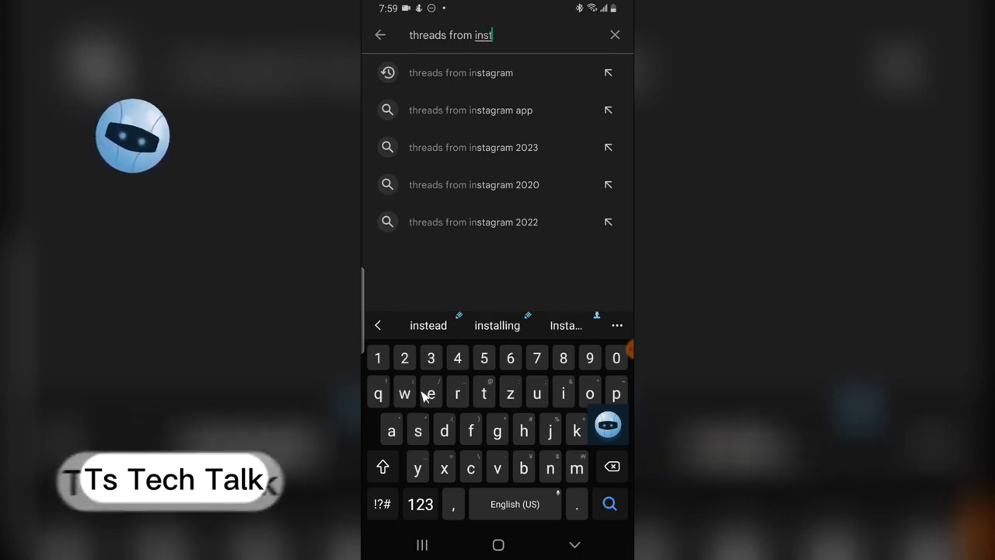
pyautogui.click(392, 430)
pyautogui.click(497, 430)
pyautogui.click(457, 397)
# - Run the search, open the Threads, an Instagram listing and start installing it
pyautogui.click(435, 327)
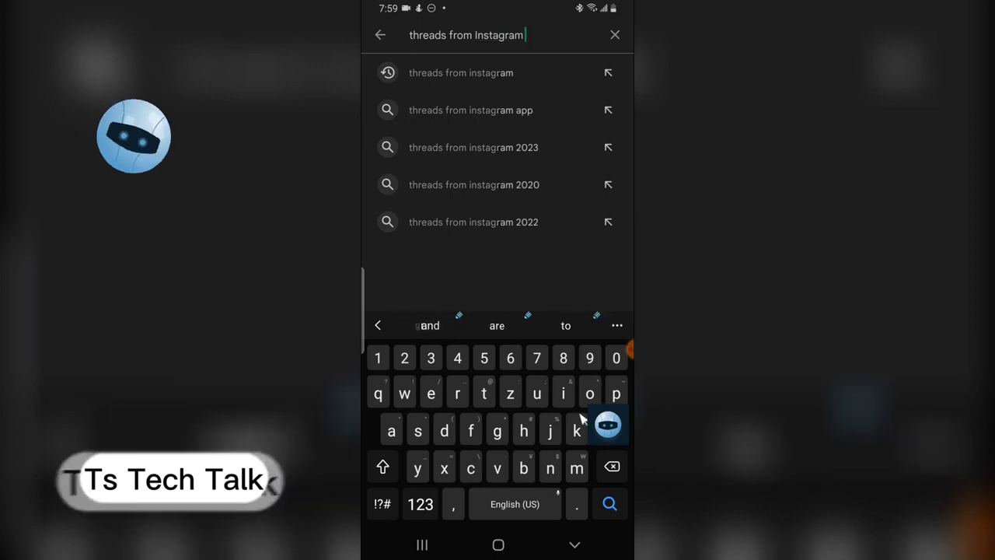
pyautogui.click(609, 504)
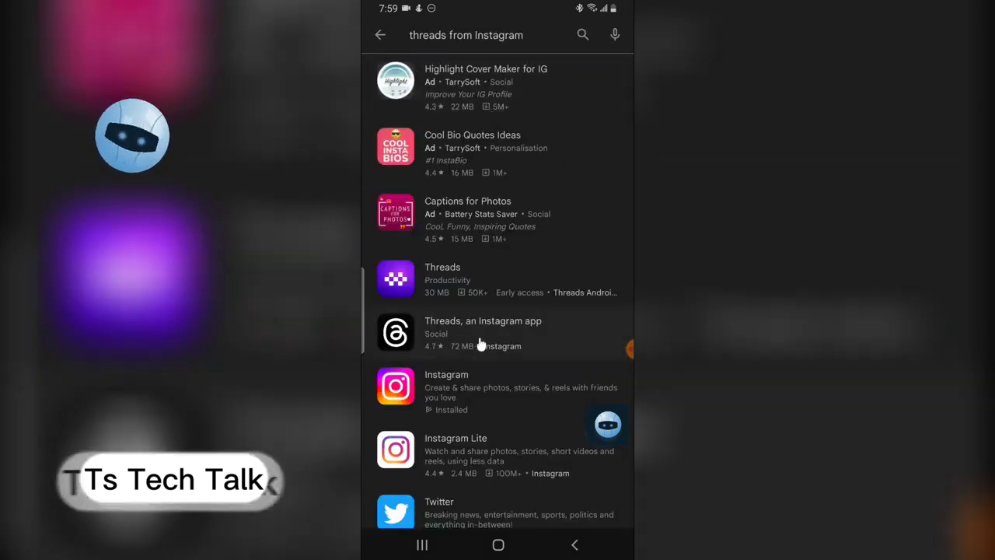
pyautogui.click(500, 340)
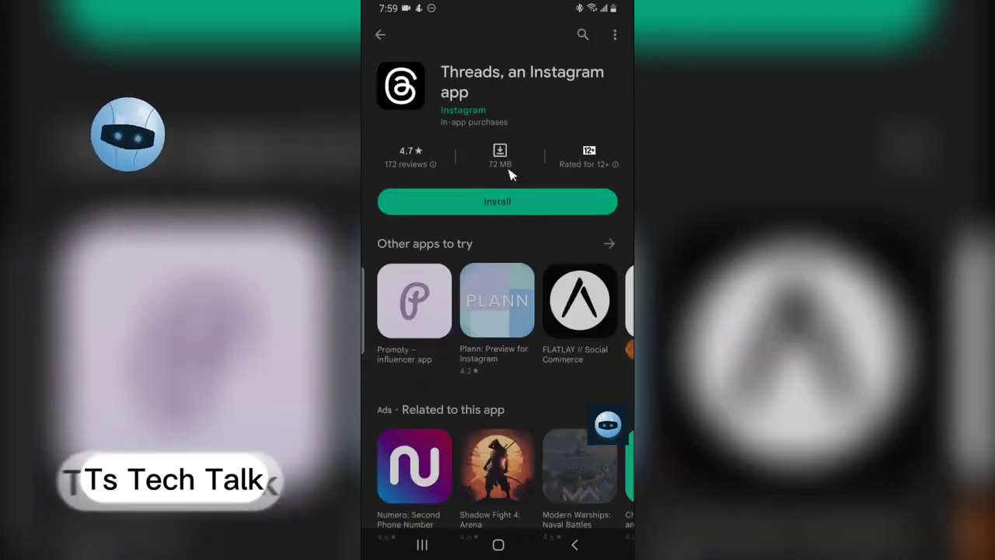
pyautogui.click(499, 203)
# - Launch Instagram from the app drawer and open the Ts Tech Talk profile's account menu
pyautogui.click(500, 545)
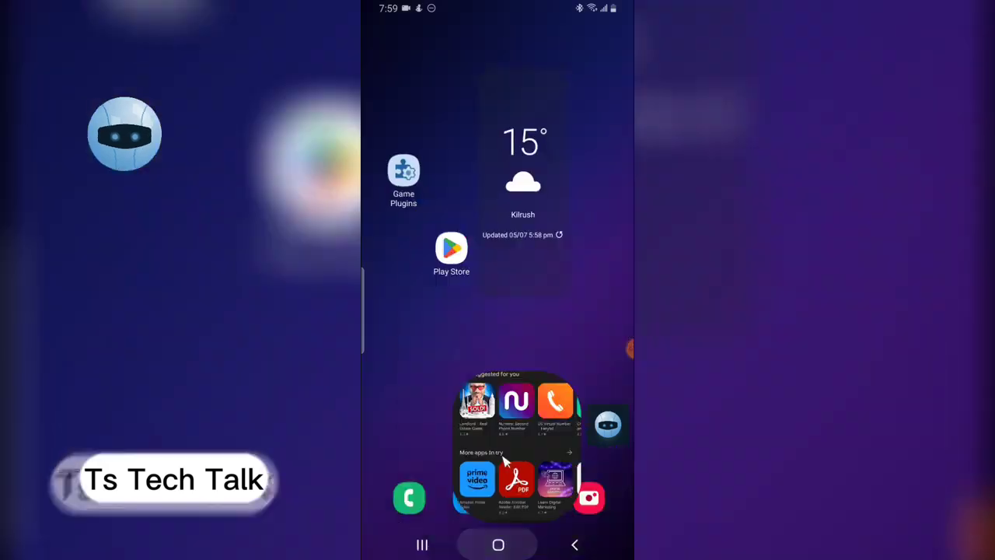
pyautogui.moveTo(555, 451); pyautogui.dragTo(578, 231)
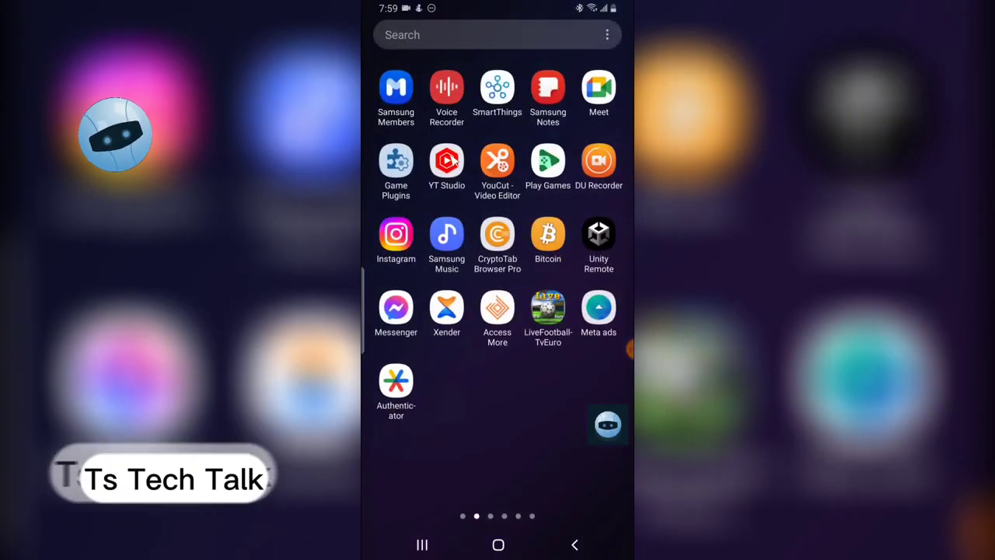
pyautogui.click(400, 236)
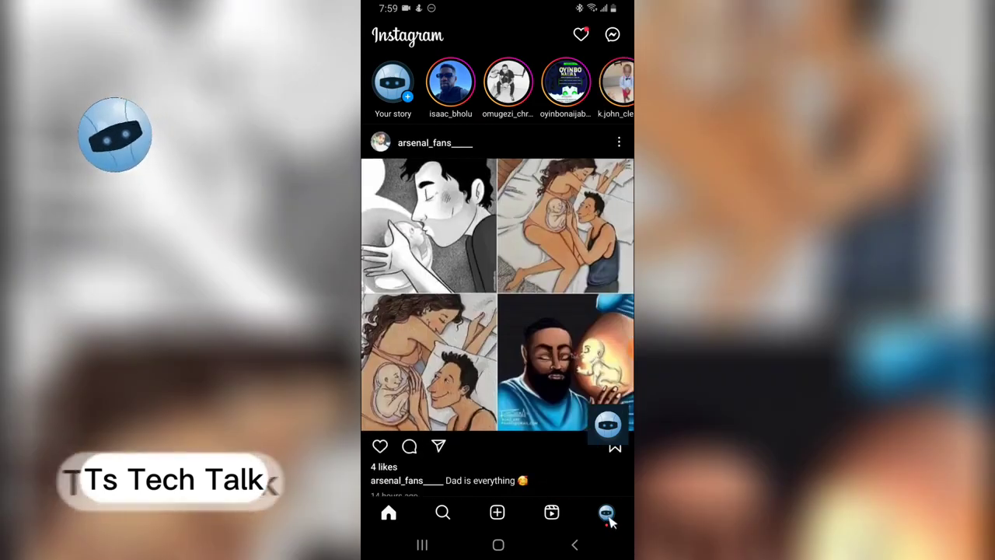
pyautogui.click(607, 514)
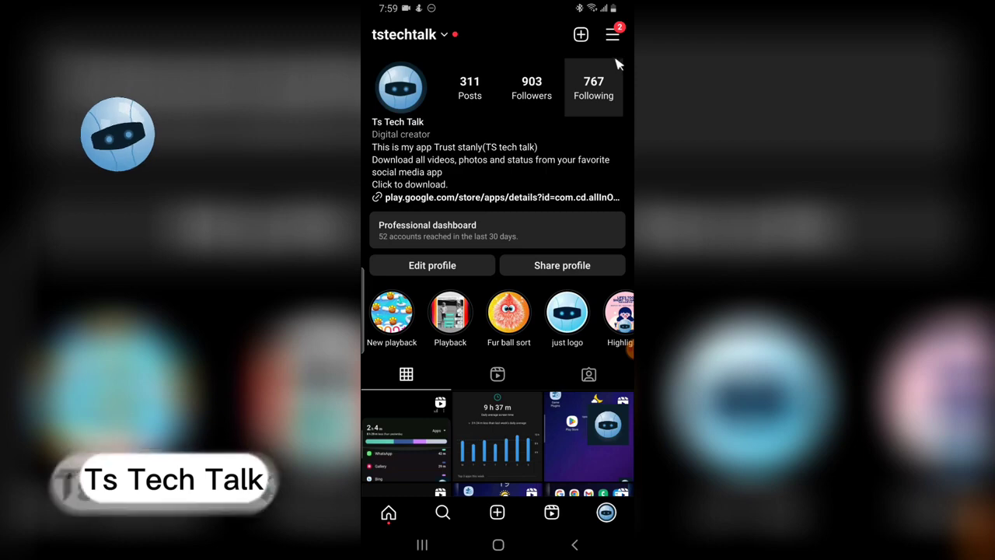
pyautogui.click(613, 35)
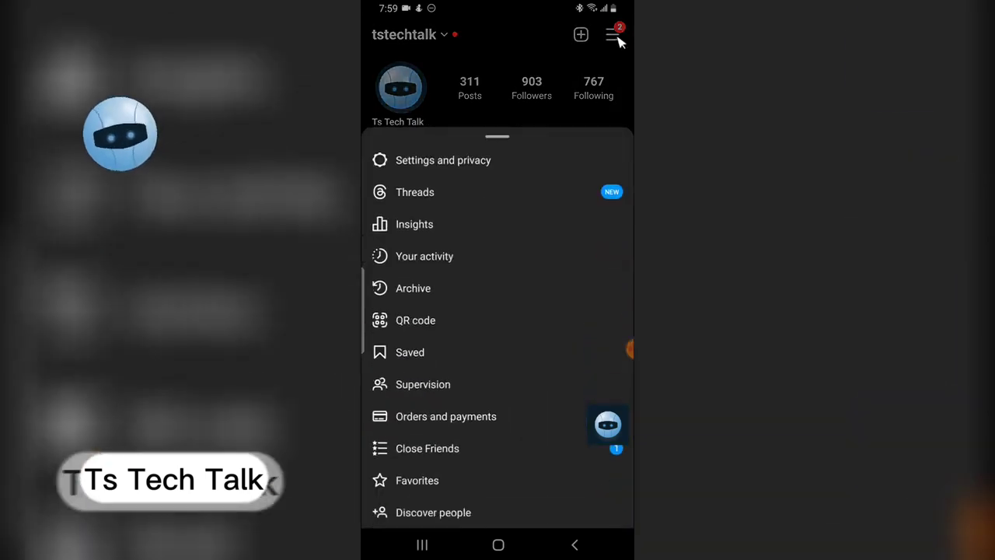
# - Open Threads from the menu, try Get Threads, dismiss the store choice and close the ticket
pyautogui.click(429, 197)
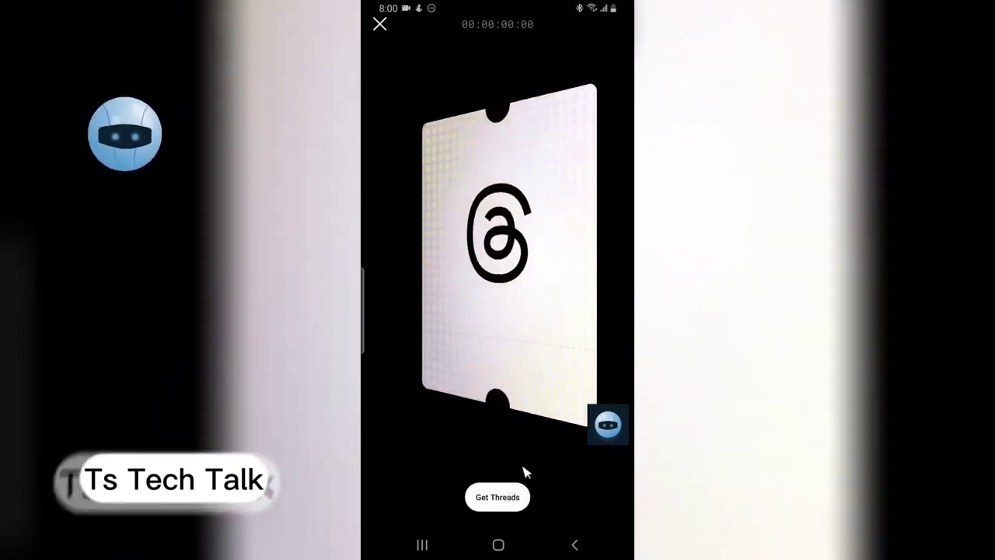
pyautogui.click(519, 491)
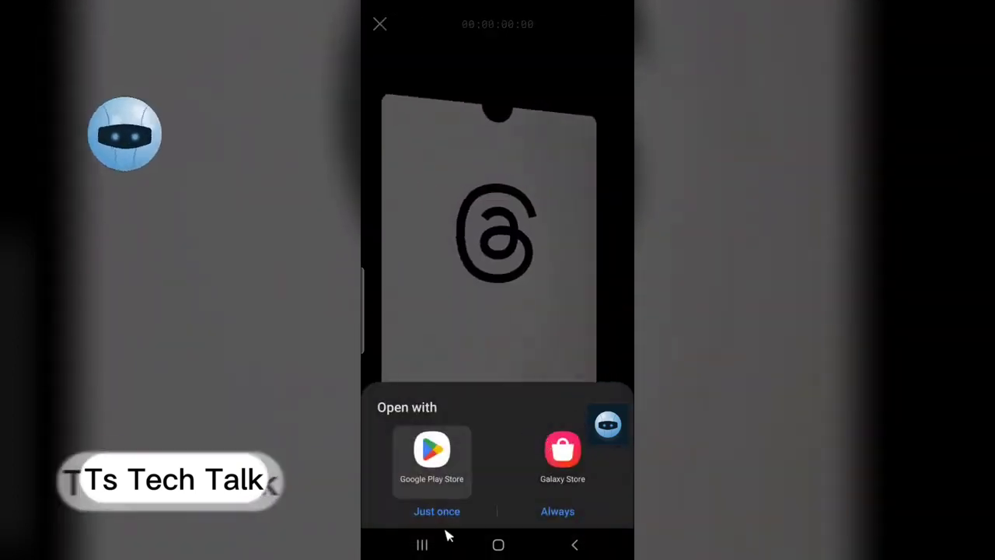
pyautogui.click(444, 516)
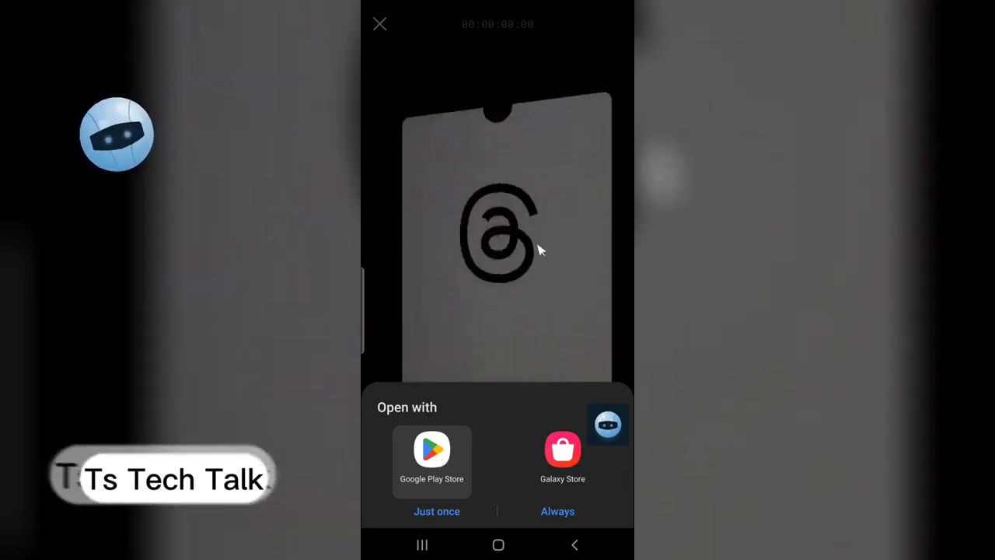
pyautogui.click(539, 249)
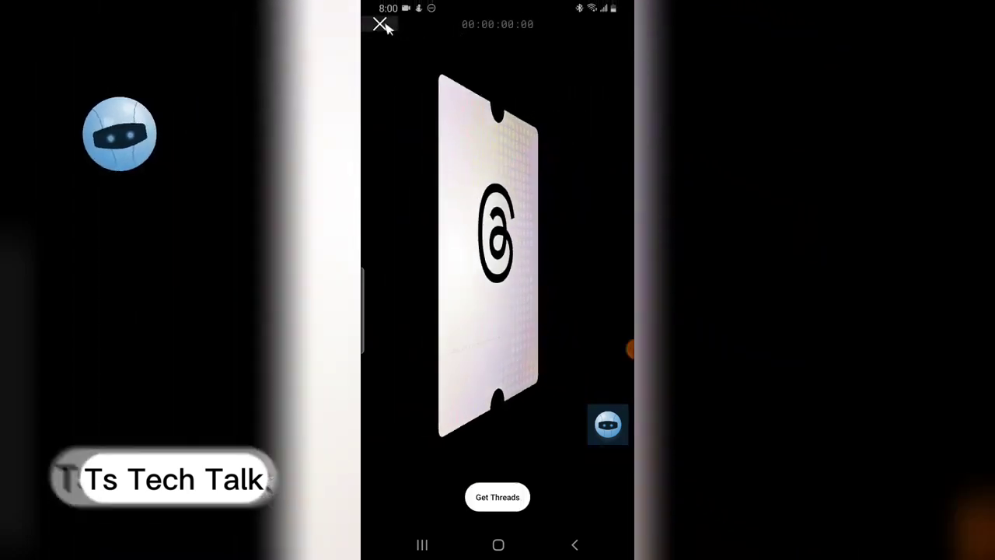
pyautogui.click(379, 25)
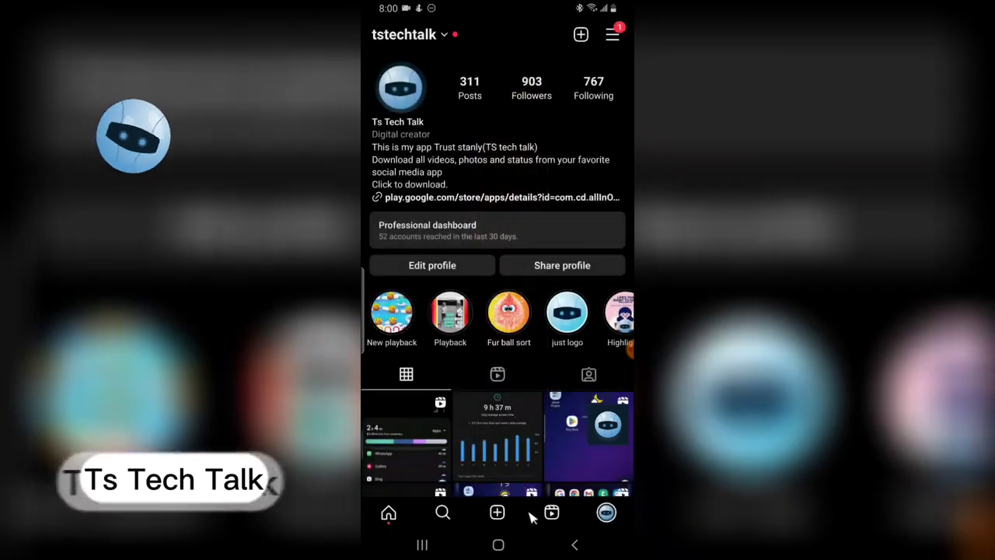
pyautogui.click(422, 544)
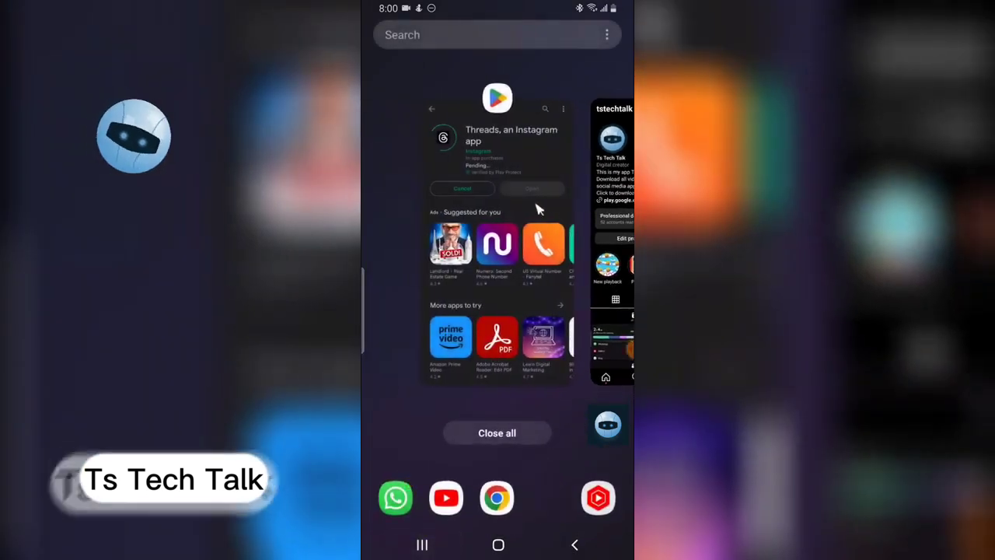
# - Return to the Play Store Threads listing, let the install finish and launch Threads
pyautogui.click(514, 226)
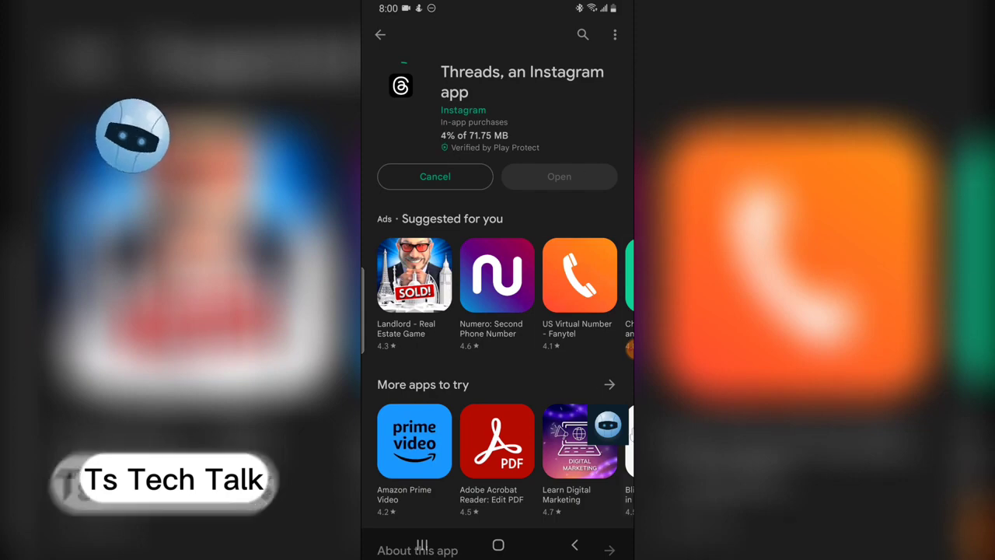
pyautogui.click(617, 345)
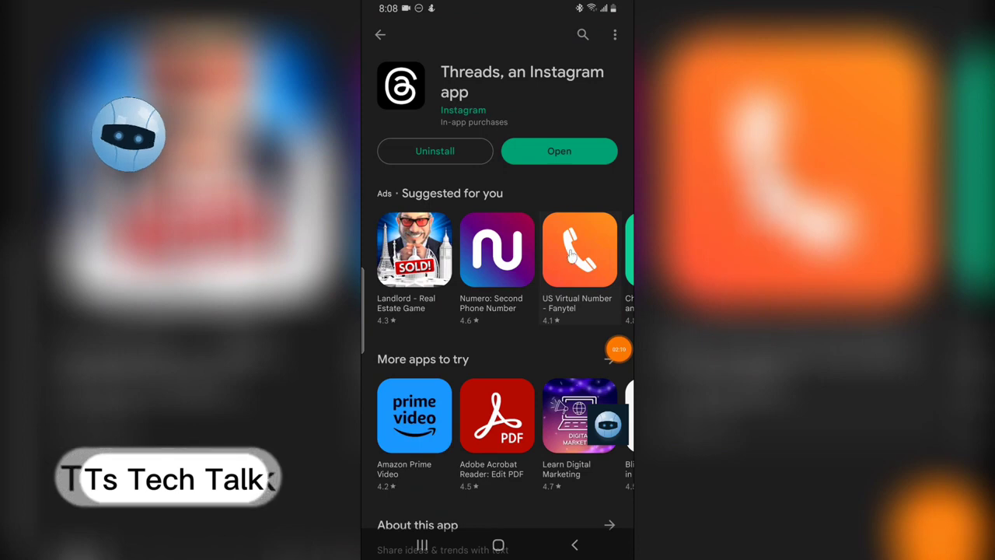
pyautogui.click(568, 160)
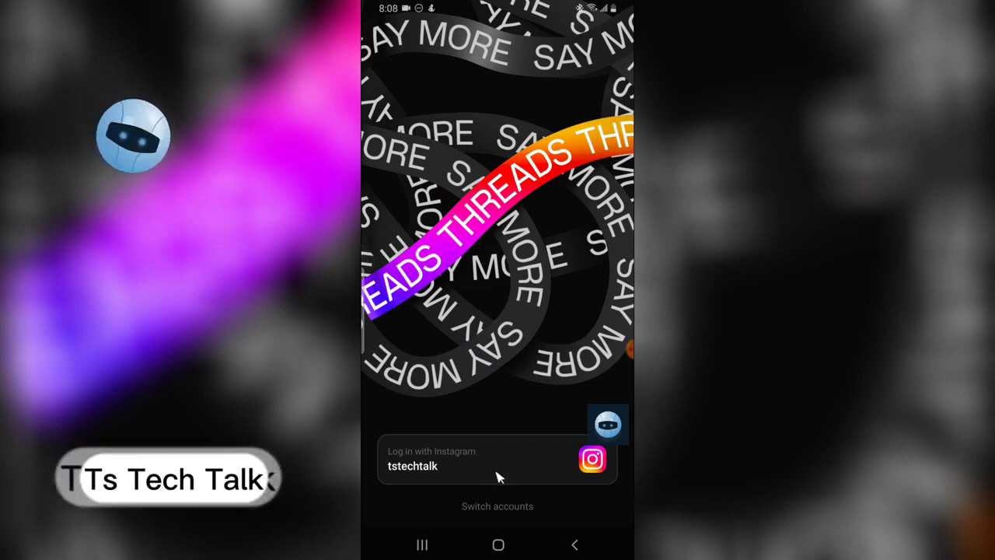
# - Log into Threads with the Instagram account and approve the login request
pyautogui.click(513, 473)
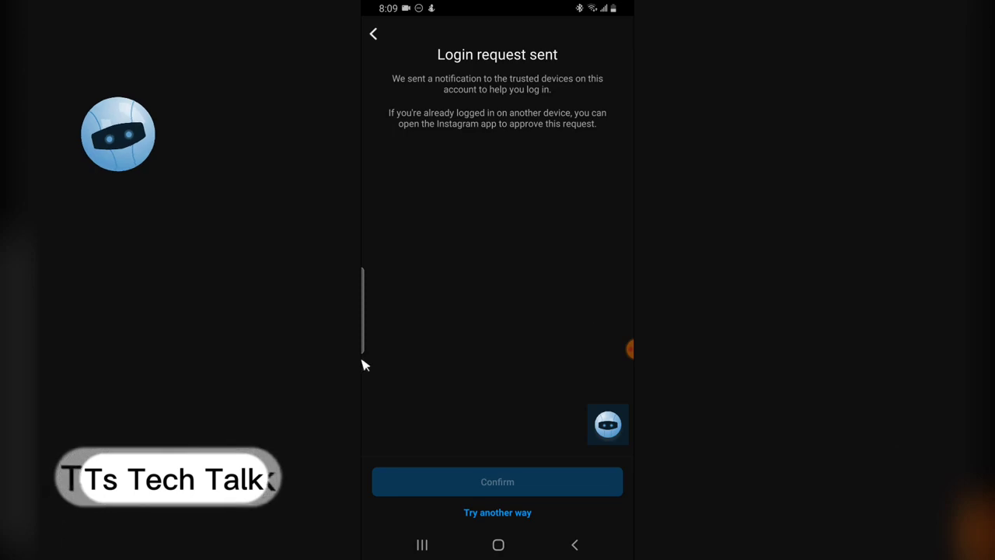
pyautogui.click(628, 349)
pyautogui.click(600, 317)
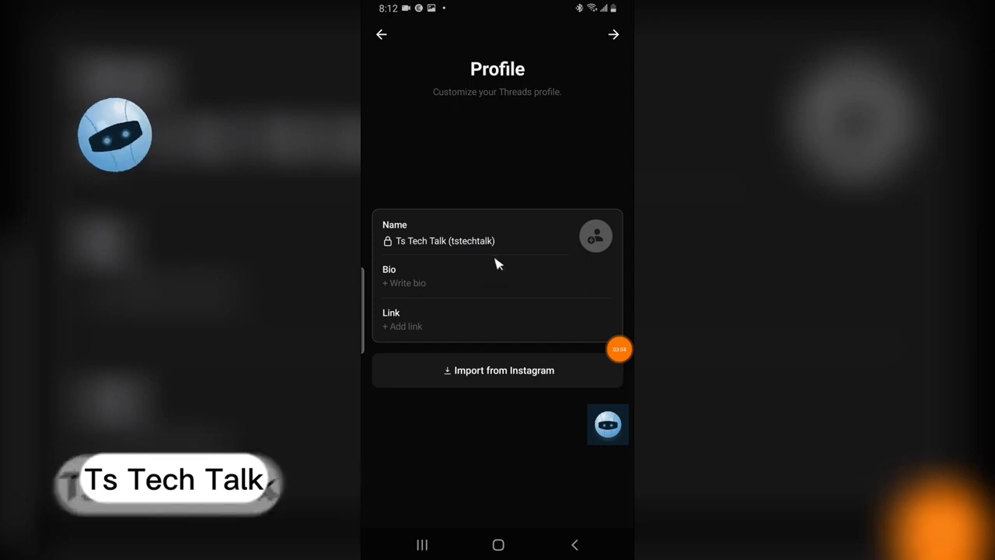
# - Import the bio, link and profile picture from Instagram and accept the profile details
pyautogui.click(405, 241)
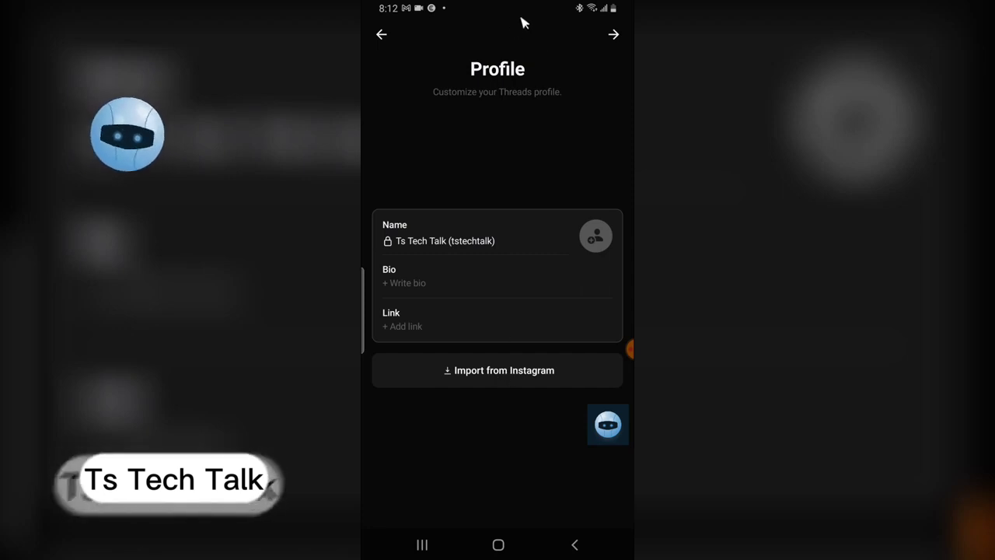
pyautogui.click(629, 350)
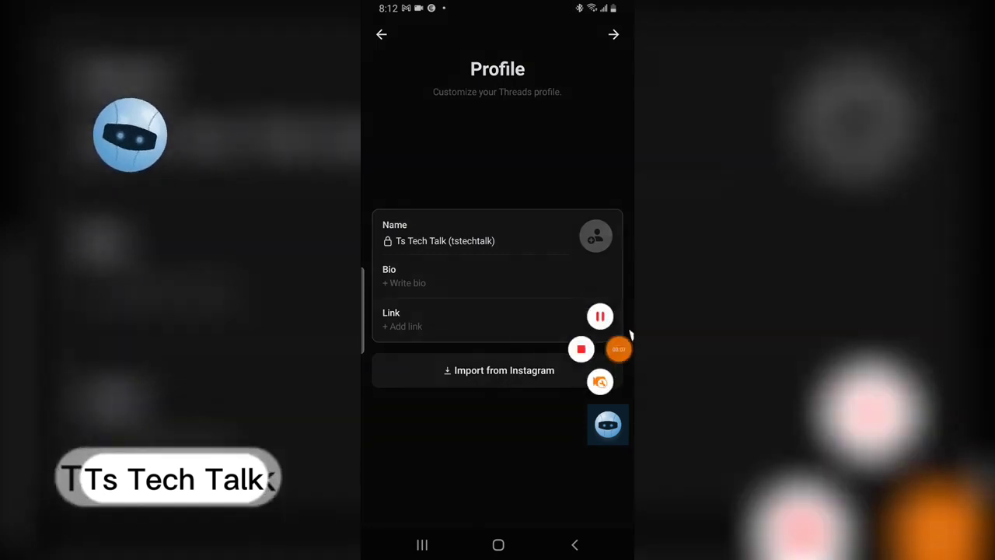
pyautogui.click(526, 381)
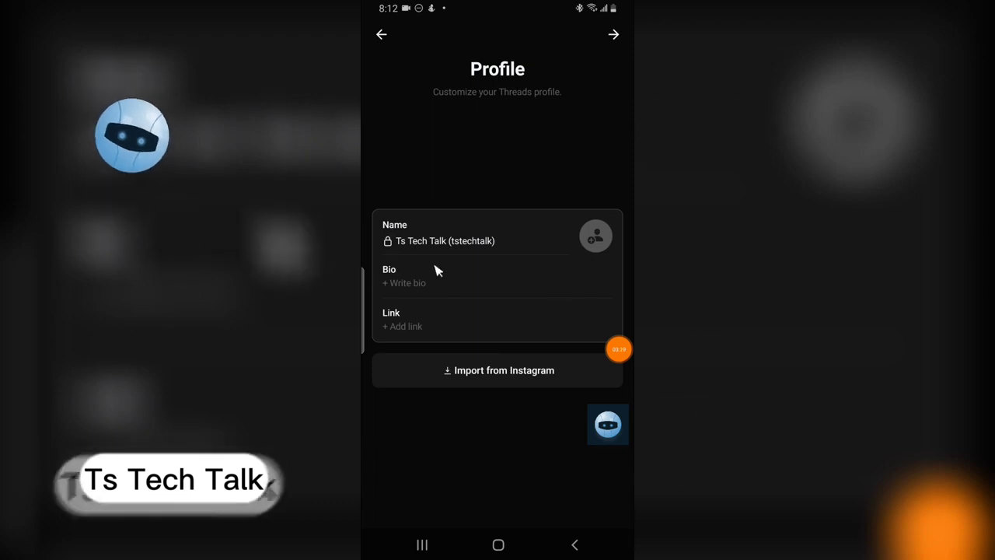
pyautogui.click(505, 374)
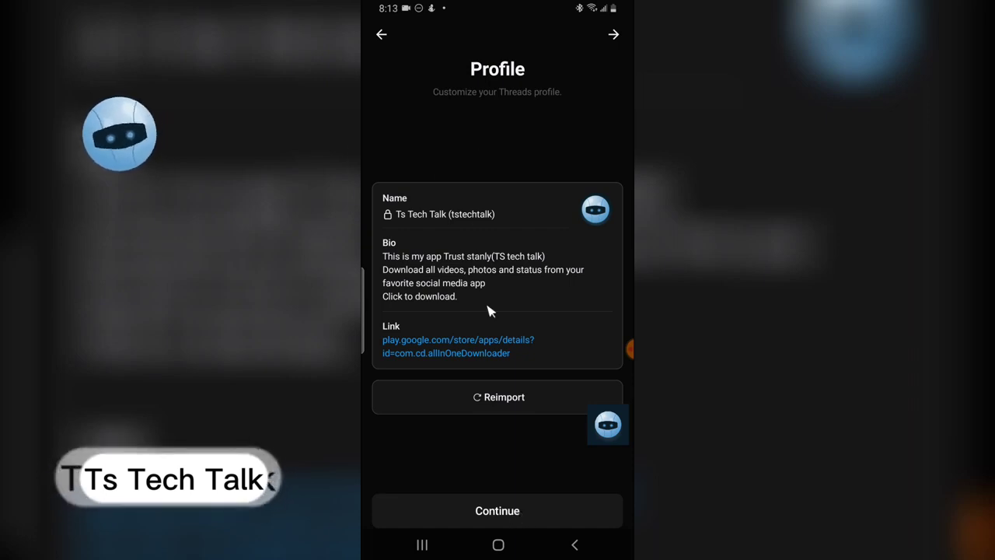
pyautogui.click(518, 514)
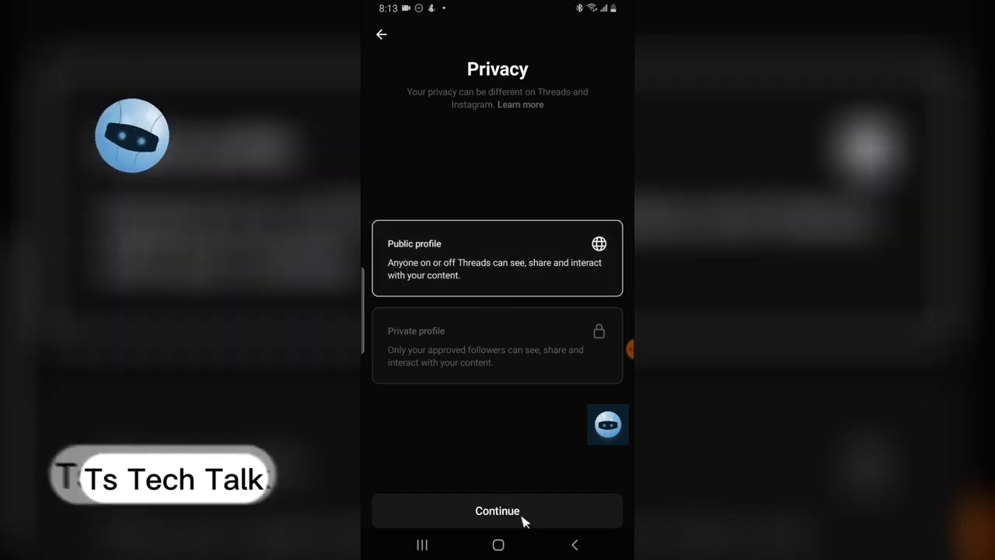
# - Keep the profile public and follow the first and fourth suggested accounts
pyautogui.click(524, 519)
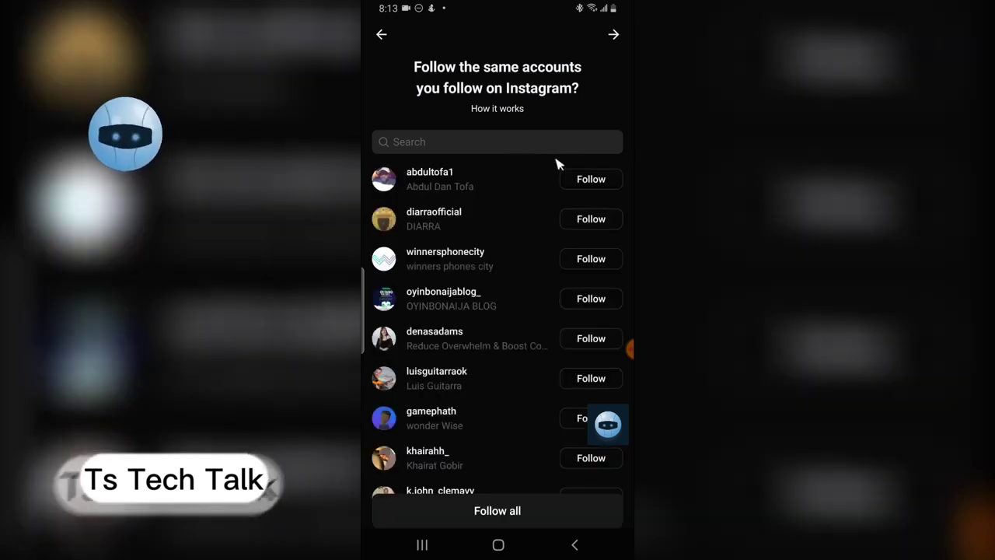
pyautogui.scroll(-5, 556, 163)
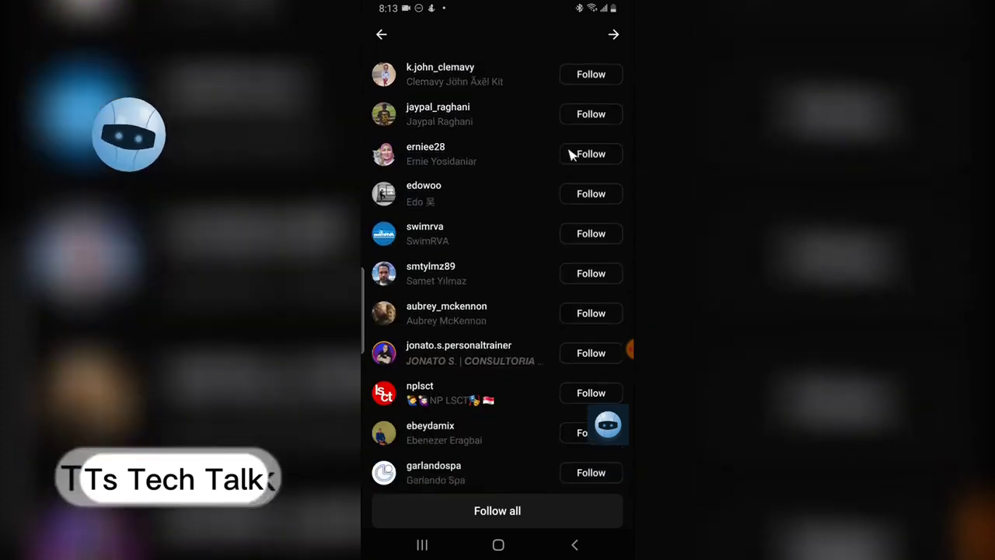
pyautogui.scroll(5, 568, 155)
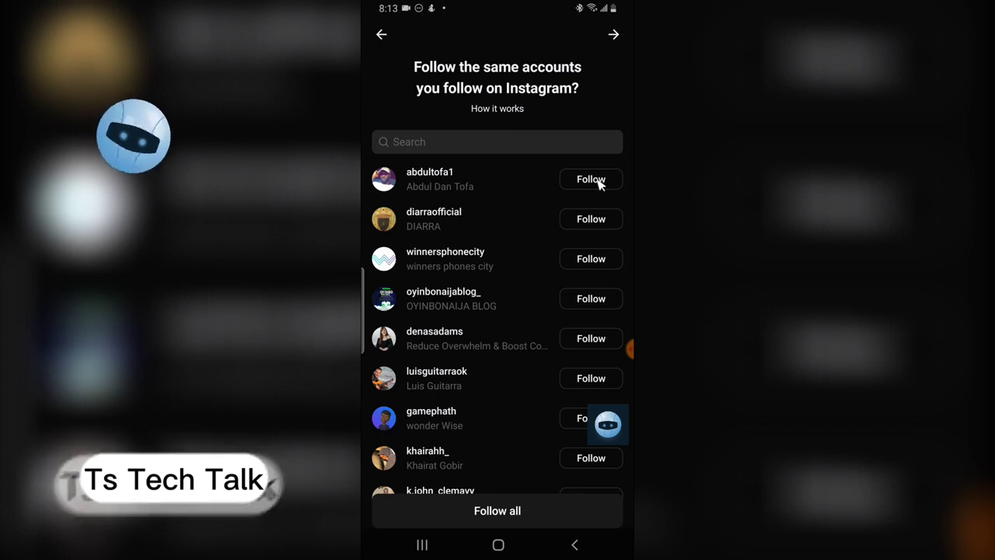
pyautogui.click(592, 180)
pyautogui.click(591, 298)
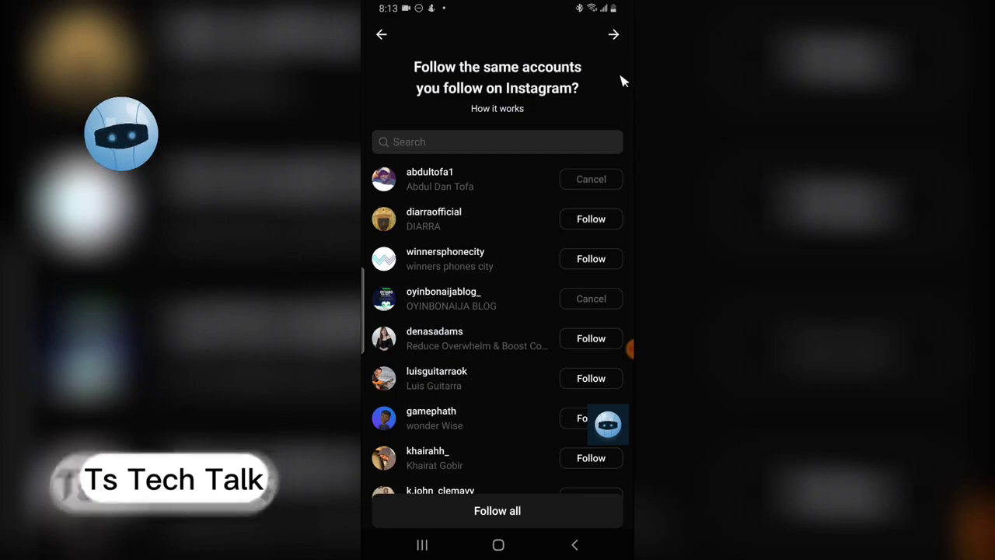
pyautogui.click(614, 37)
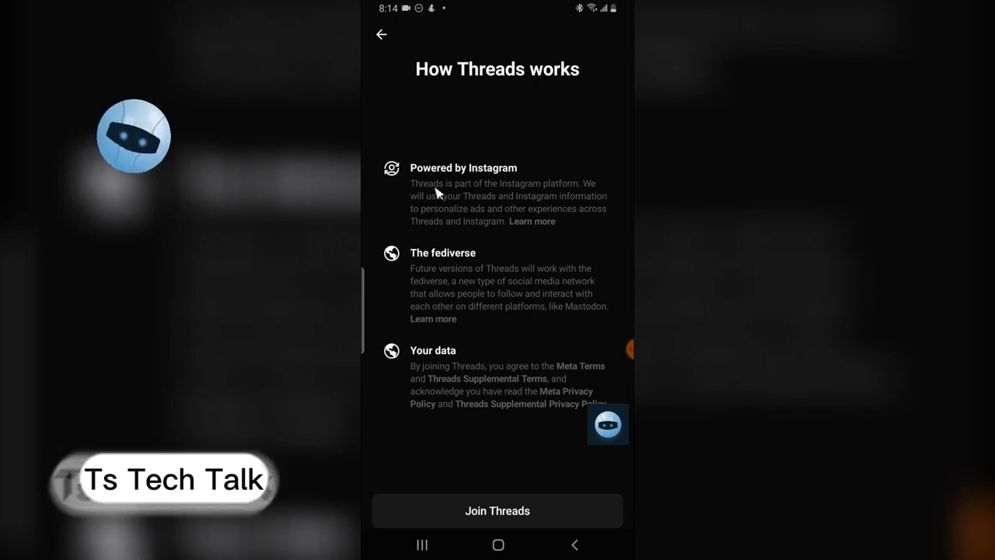
# - Agree to the How Threads works terms and join Threads
pyautogui.click(531, 510)
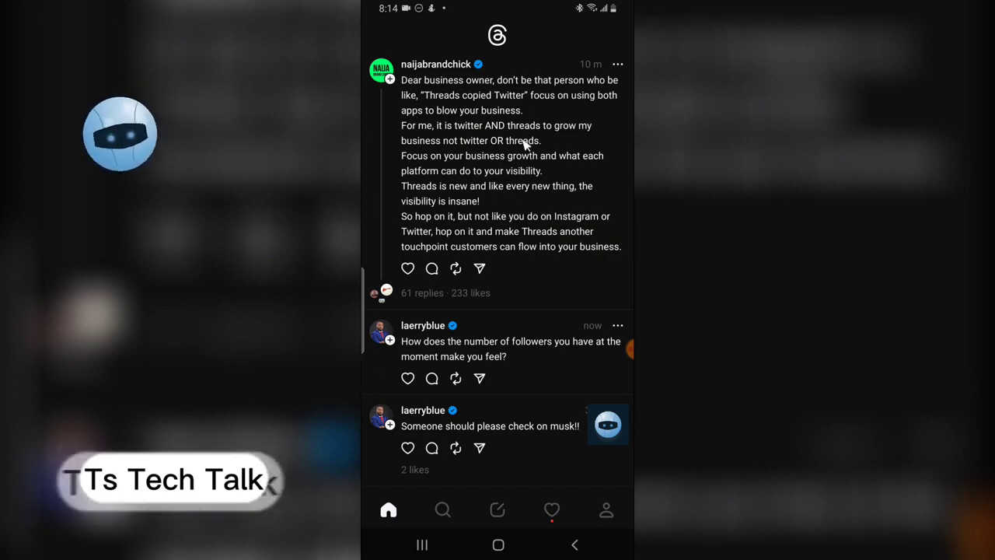
# - Scroll down and back up through the home feed posts
pyautogui.scroll(-3, 475, 315)
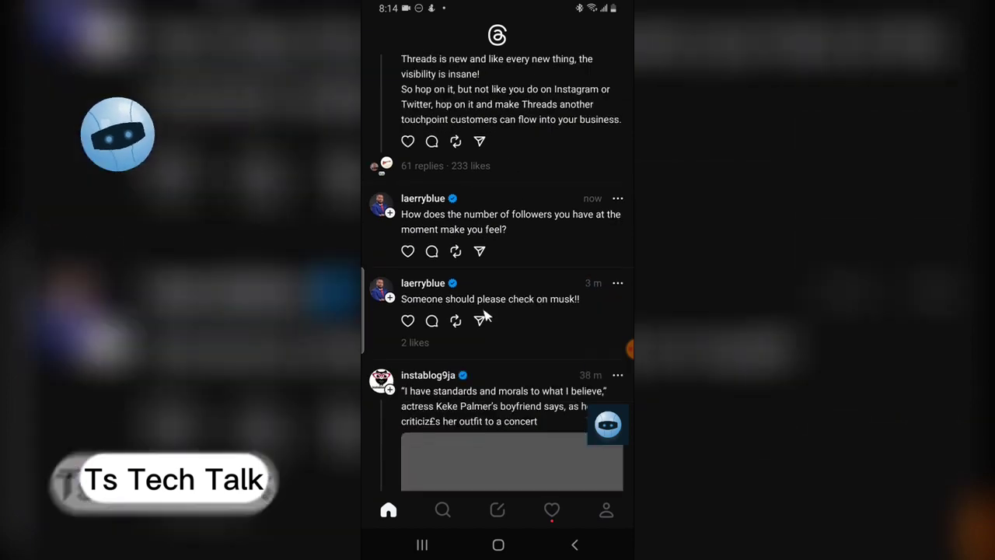
pyautogui.scroll(3, 488, 304)
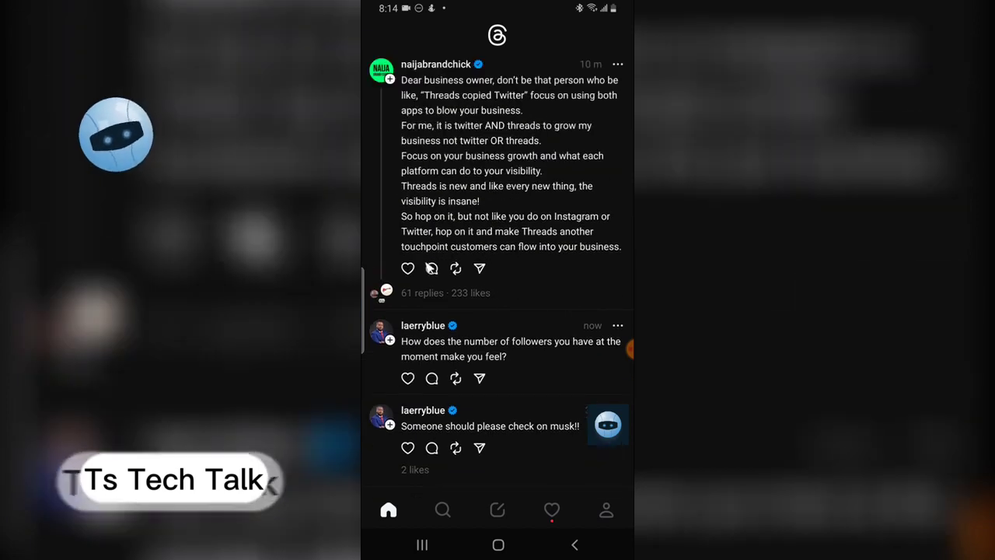
pyautogui.click(479, 269)
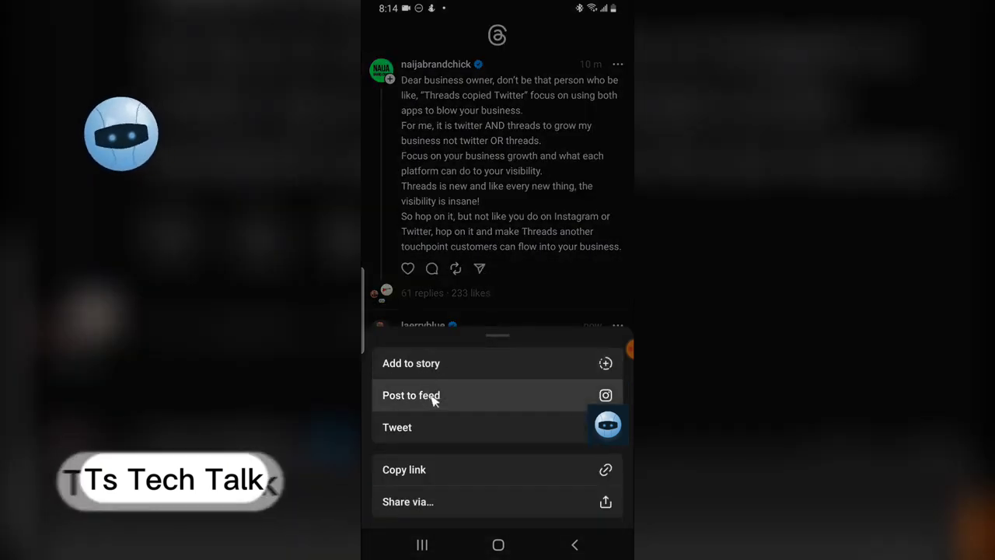
pyautogui.click(497, 270)
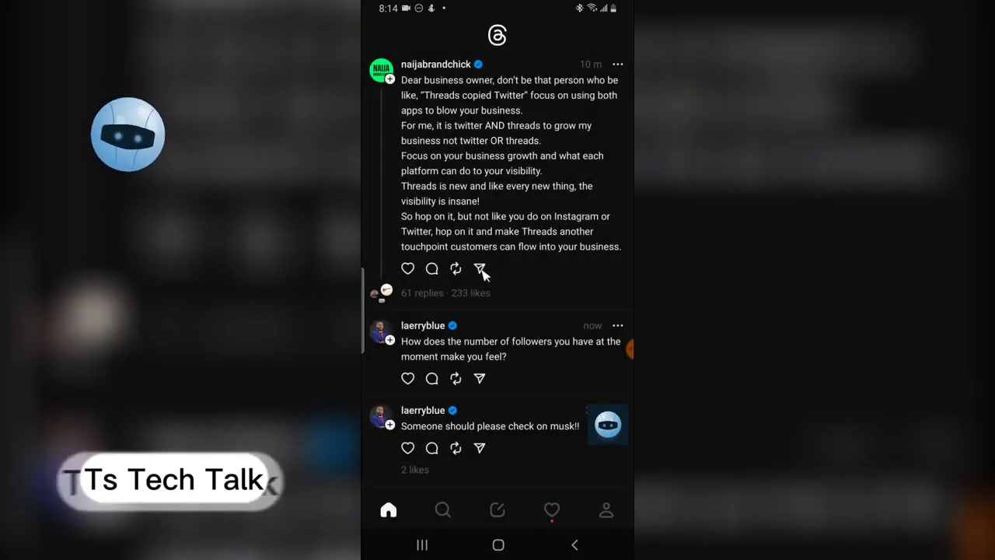
pyautogui.click(481, 269)
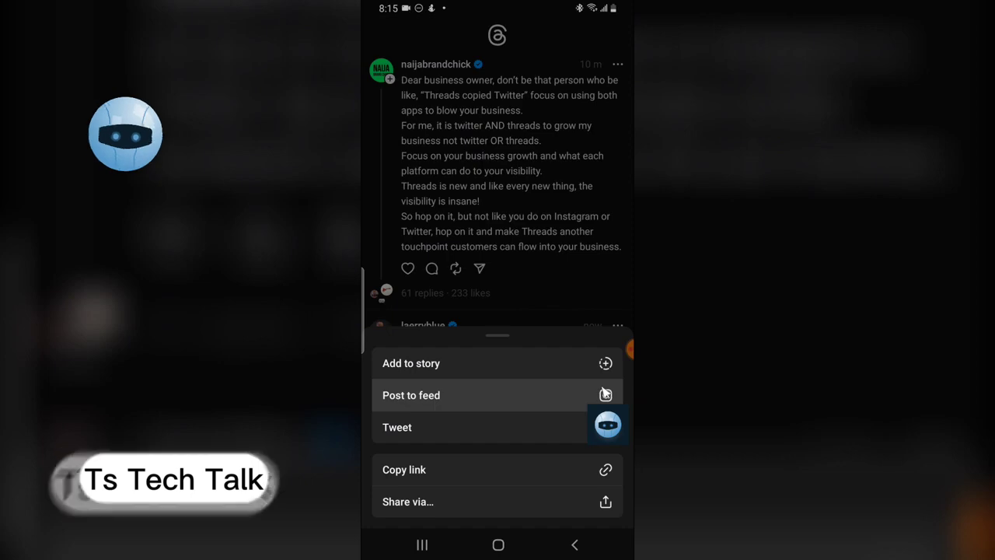
pyautogui.click(570, 207)
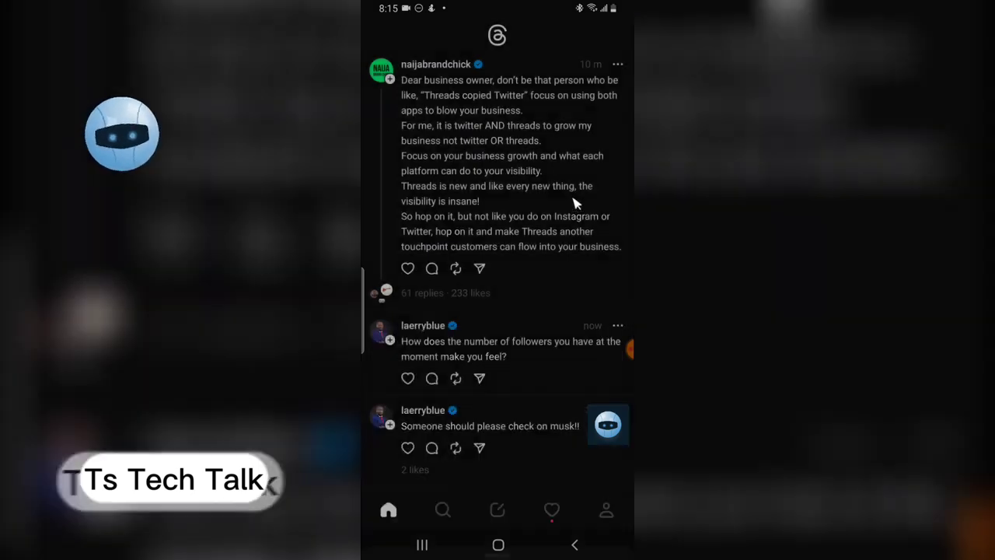
pyautogui.scroll(-5, 498, 241)
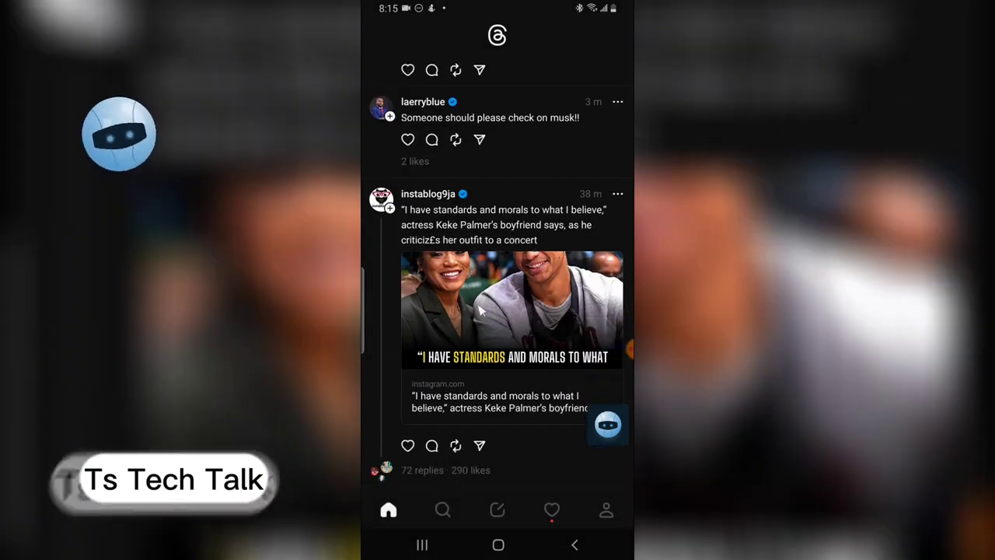
pyautogui.scroll(-2, 504, 251)
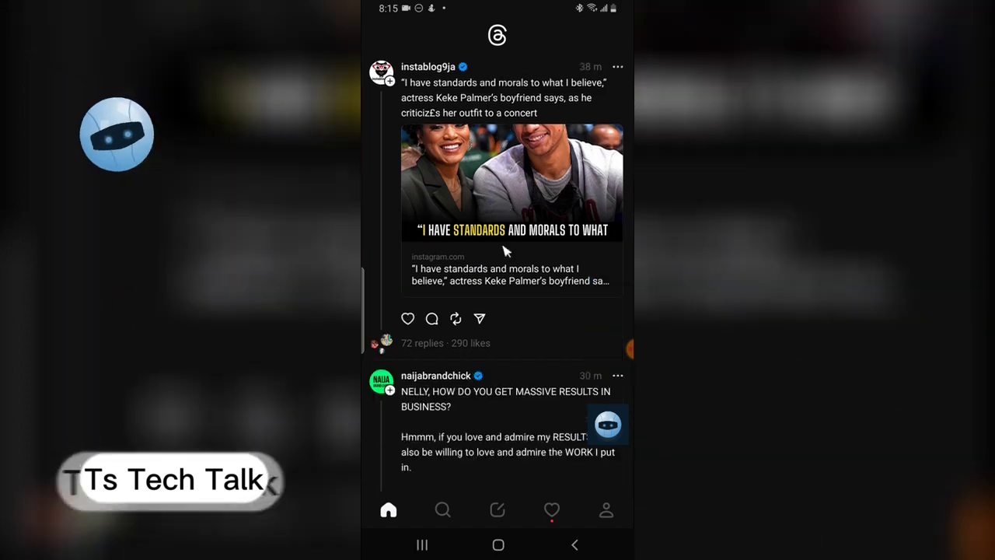
pyautogui.scroll(5, 505, 249)
pyautogui.scroll(1, 501, 271)
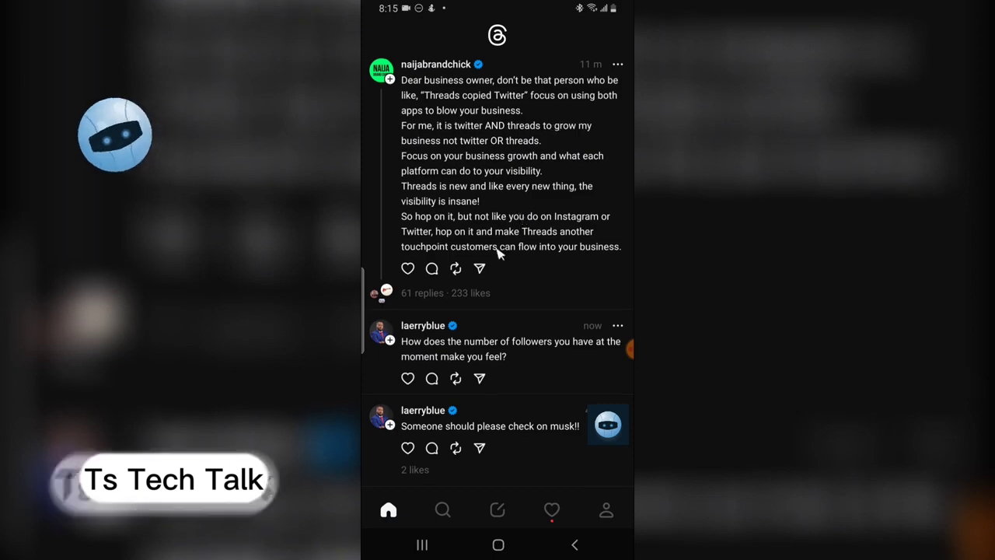
# - Start and cancel a reply to the first post, scroll the feed, then go to Search
pyautogui.click(432, 269)
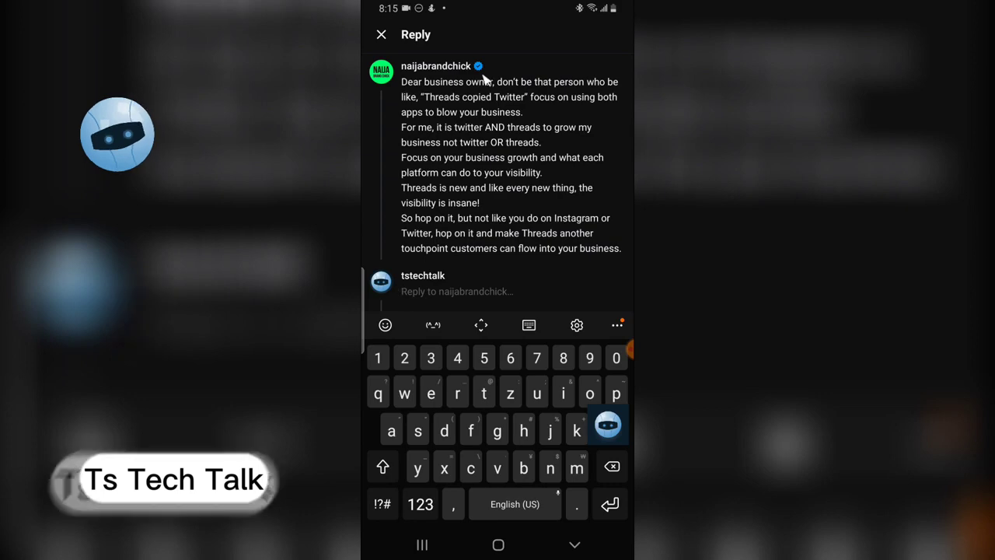
pyautogui.click(383, 36)
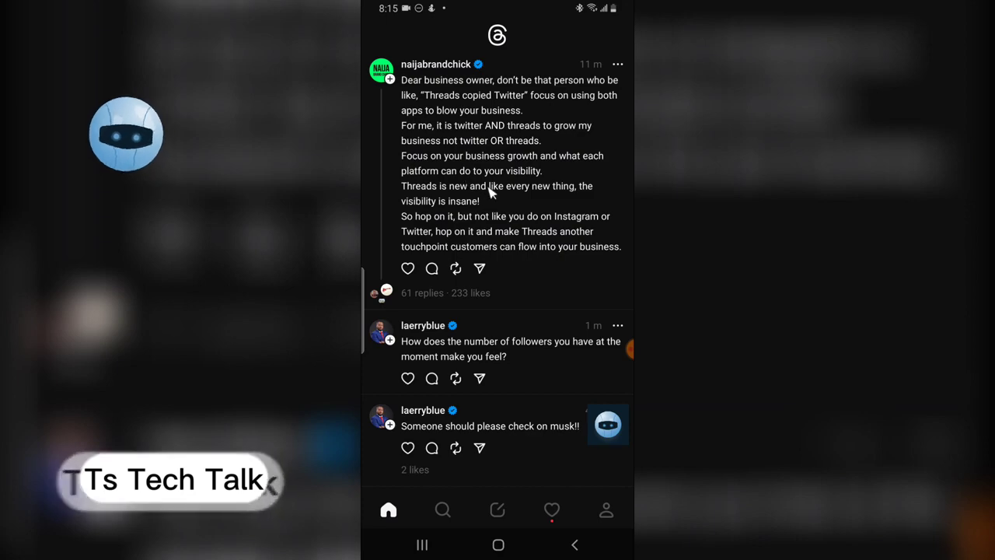
pyautogui.scroll(-10, 488, 194)
pyautogui.scroll(-5, 490, 193)
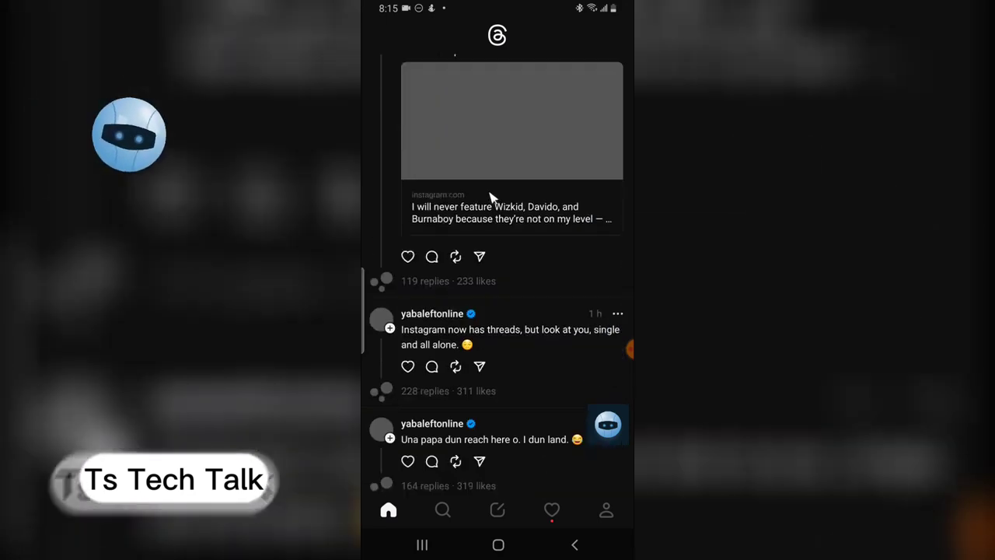
pyautogui.scroll(-1, 486, 221)
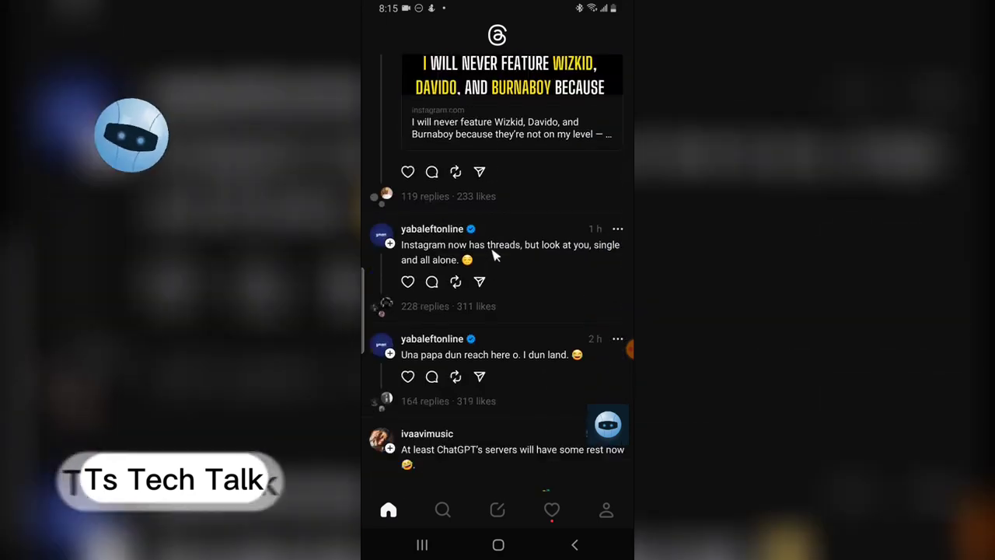
pyautogui.scroll(6, 498, 247)
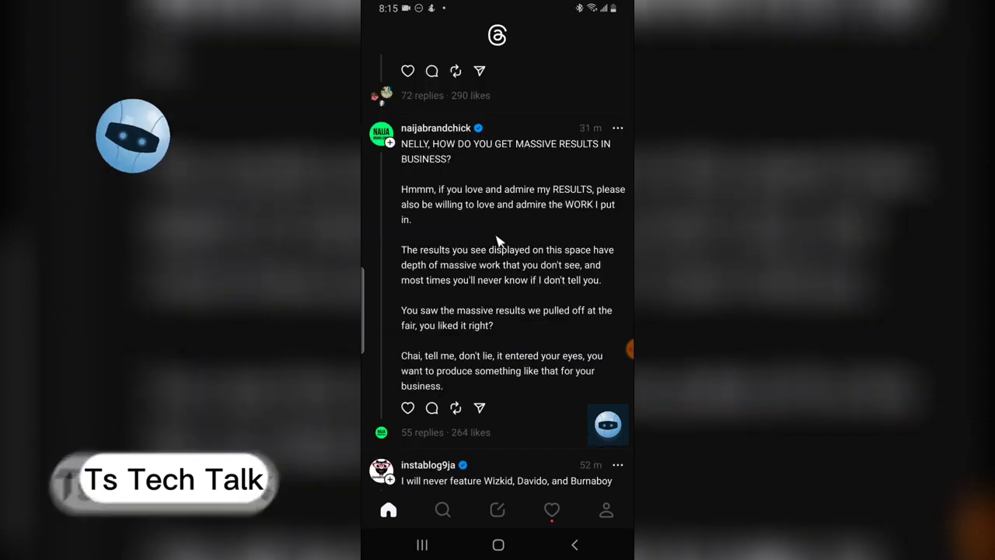
pyautogui.click(443, 511)
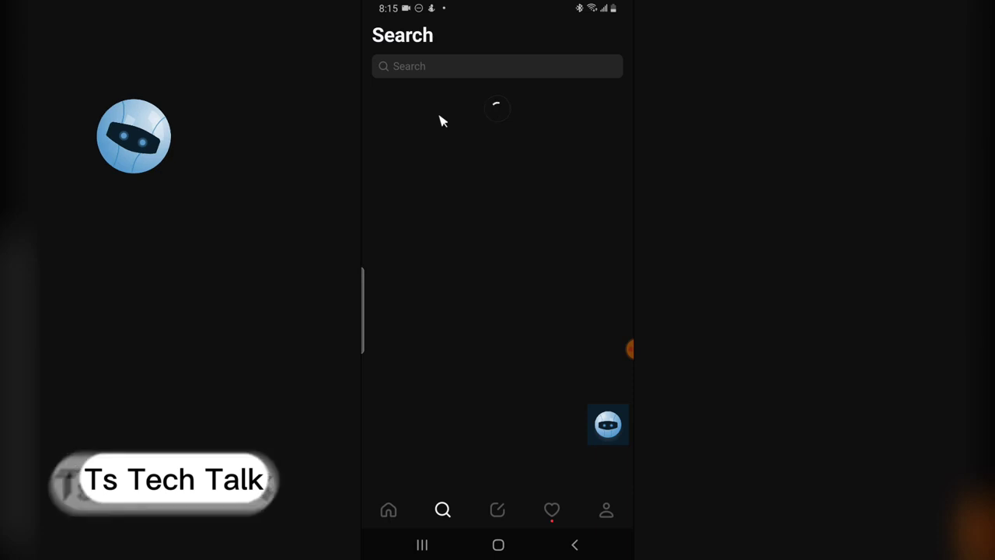
# - Search Threads for 'youtube', correcting the misspelled entry
pyautogui.click(479, 68)
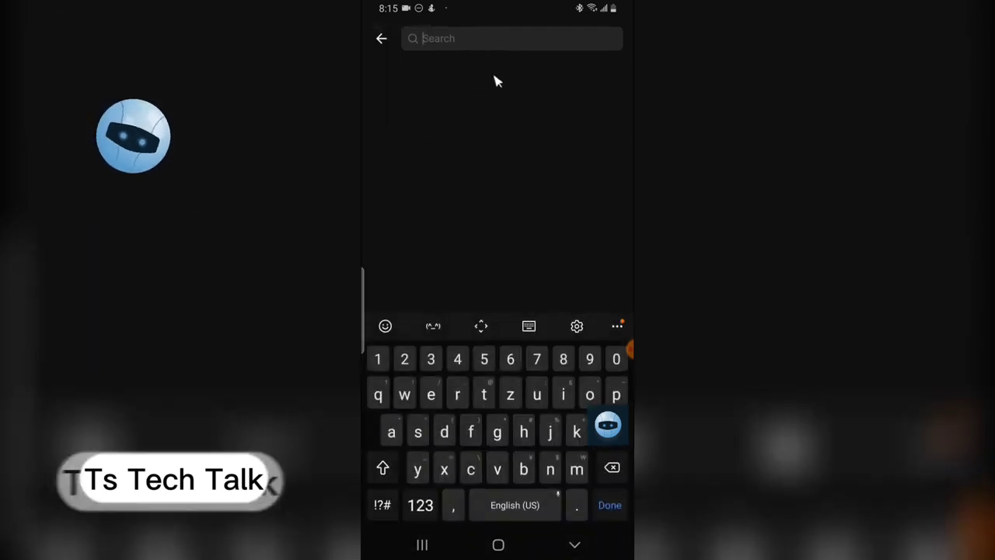
pyautogui.write('yoto')
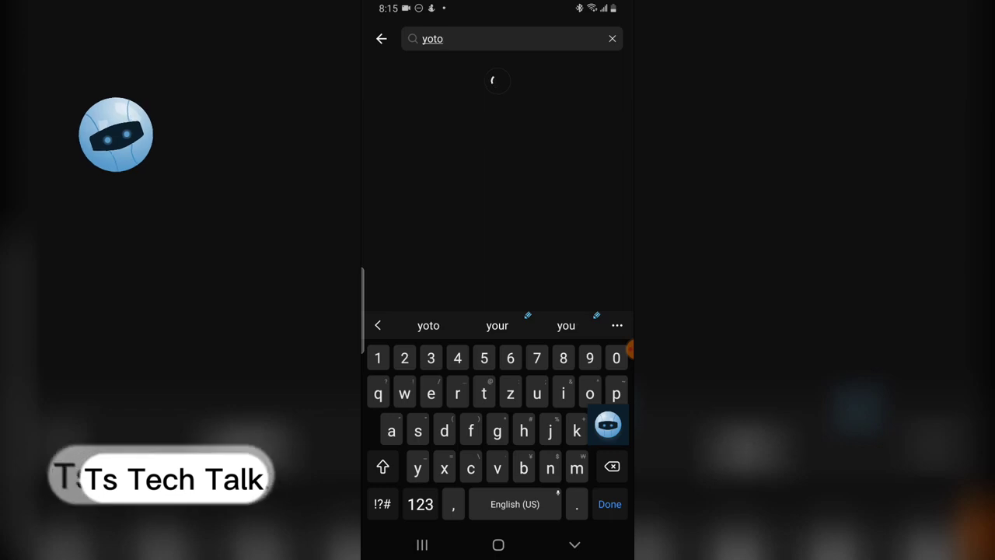
pyautogui.press('BackSpace')
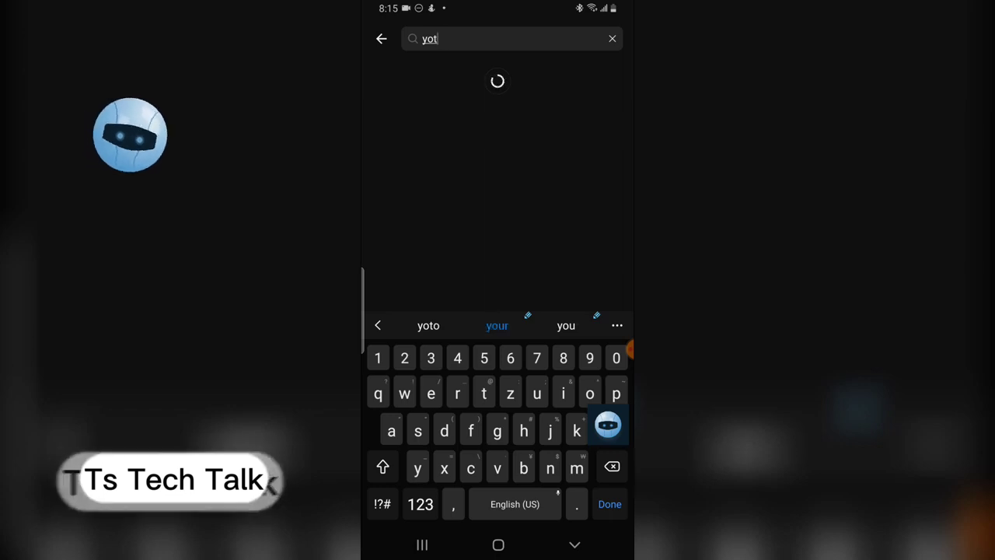
pyautogui.press('BackSpace')
pyautogui.write('utt')
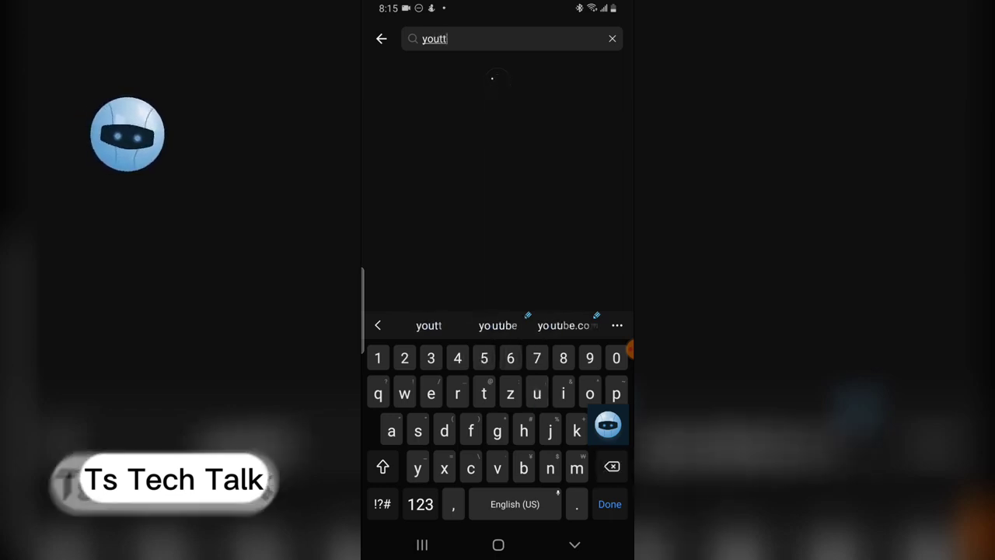
pyautogui.press('BackSpace')
pyautogui.write('ube')
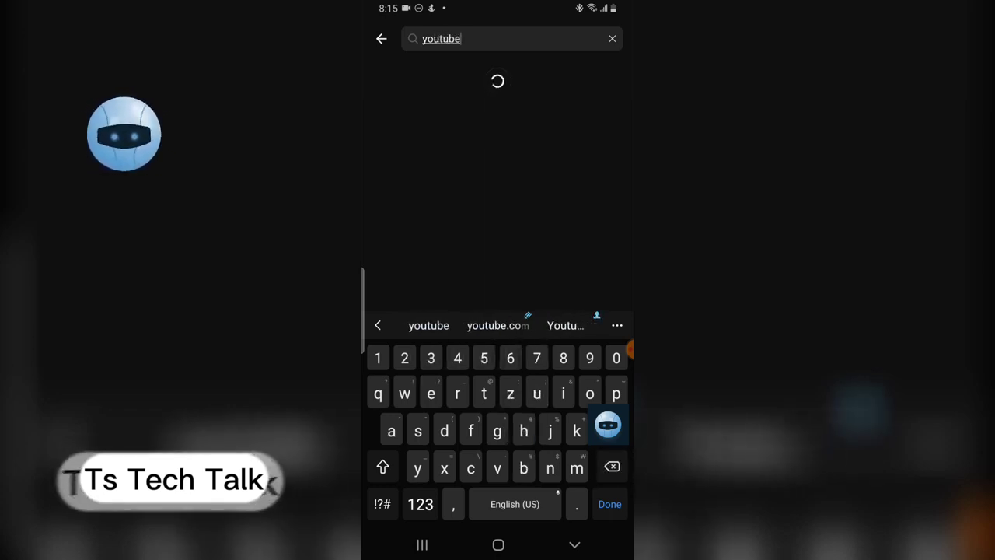
pyautogui.press('Return')
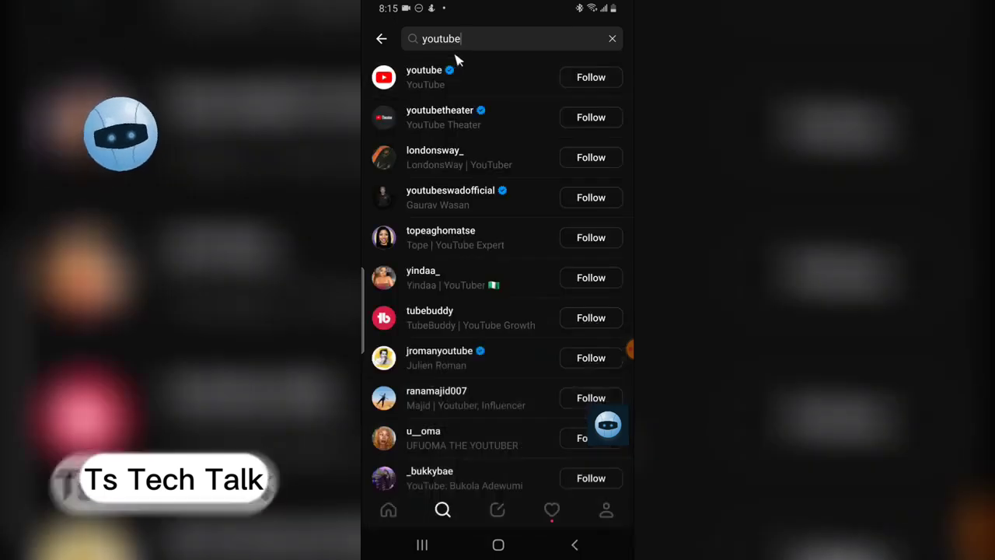
# - Follow the youtube and youtubetheater accounts and return to the Search list
pyautogui.click(605, 81)
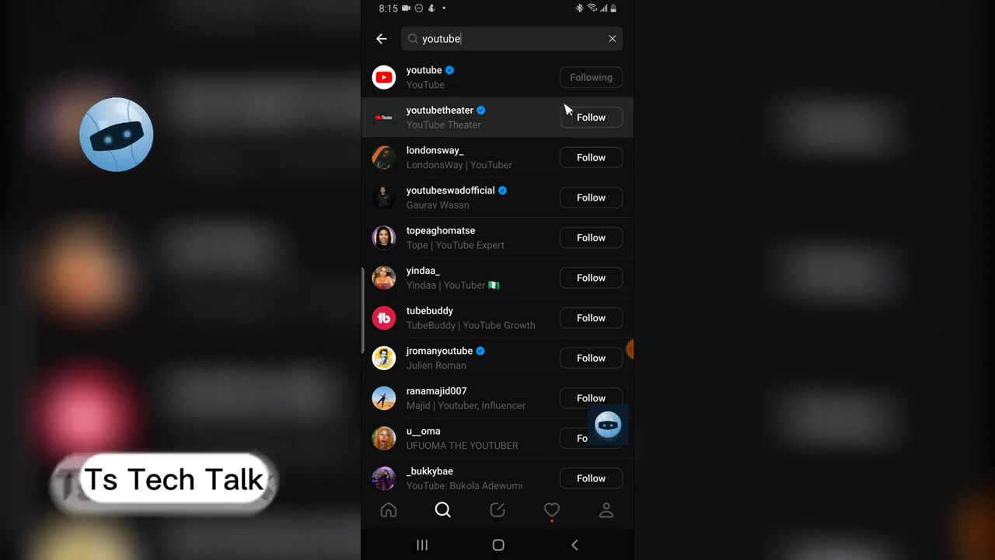
pyautogui.click(596, 123)
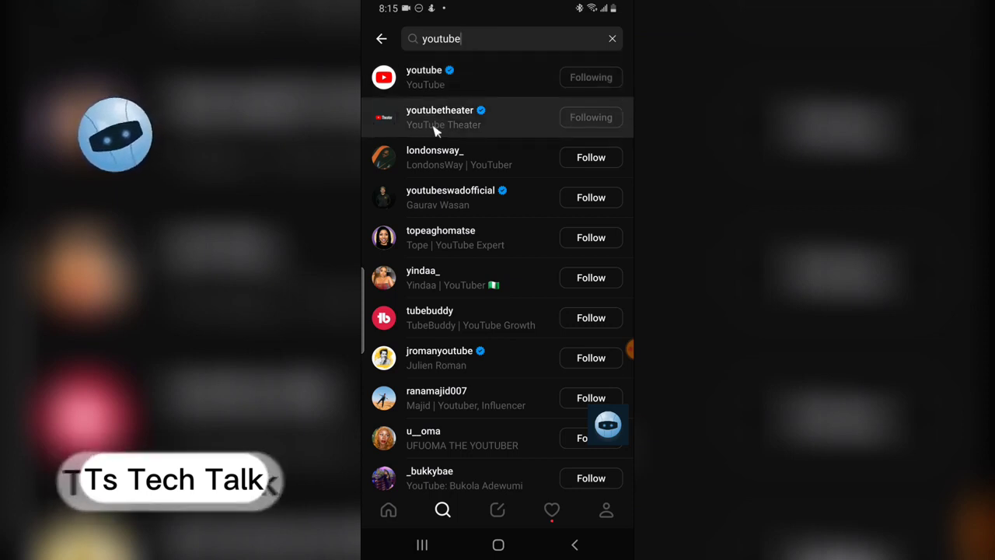
pyautogui.click(381, 42)
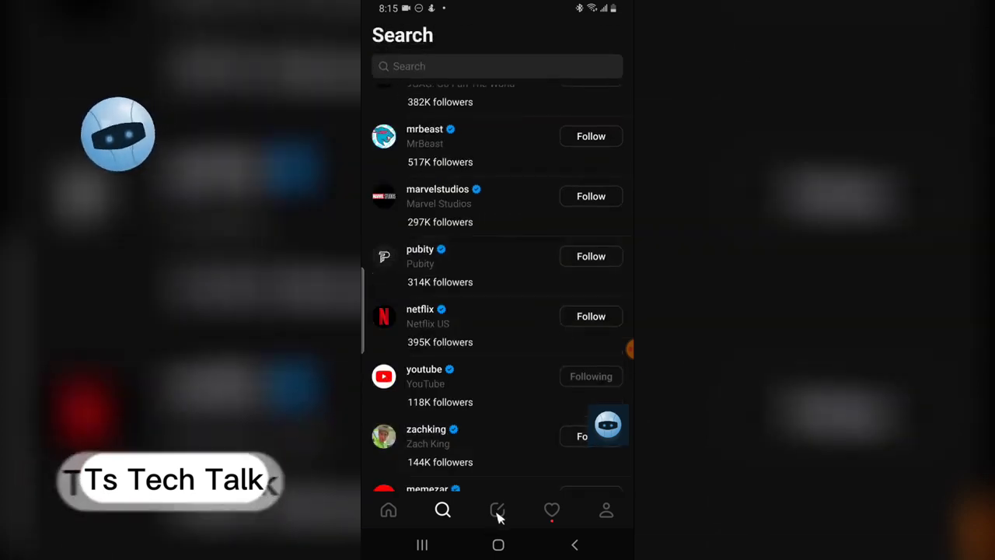
# - Start a new thread reading 'He this is my first thread' and begin attaching an image
pyautogui.click(498, 511)
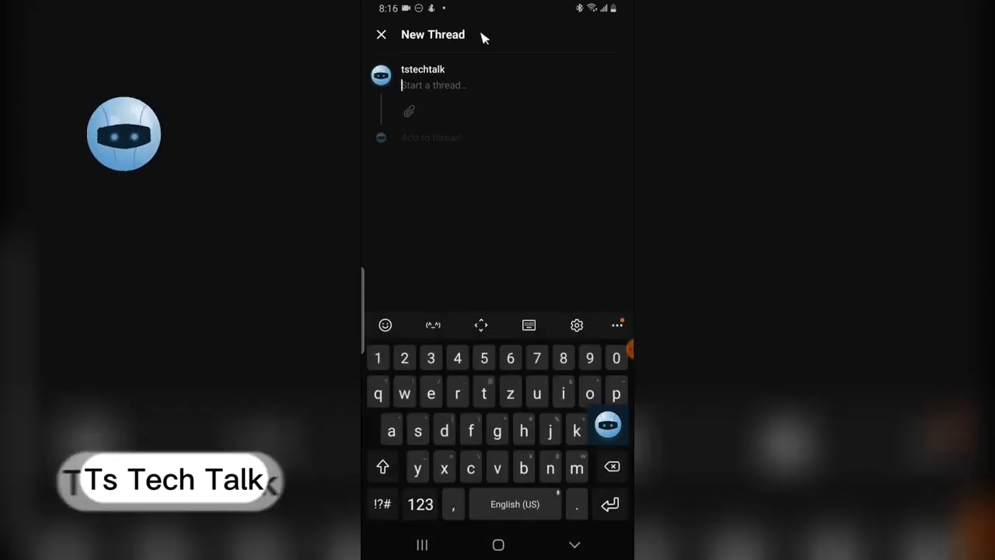
pyautogui.write('He')
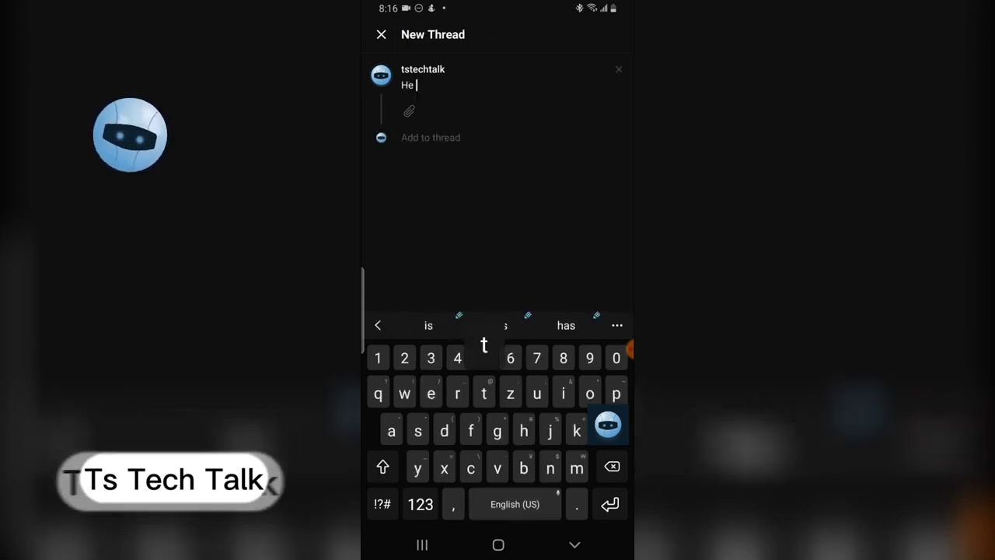
pyautogui.write(' this is m')
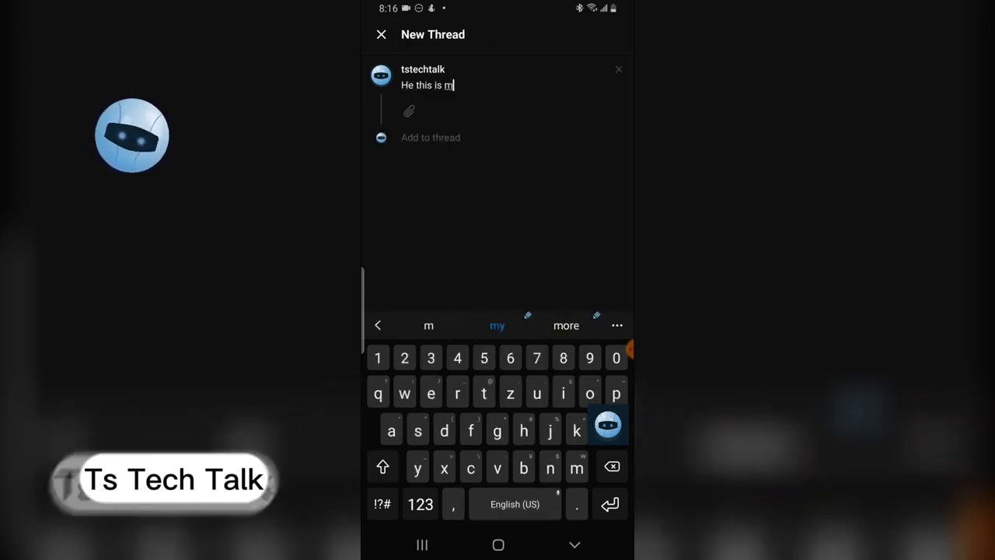
pyautogui.write('y first t')
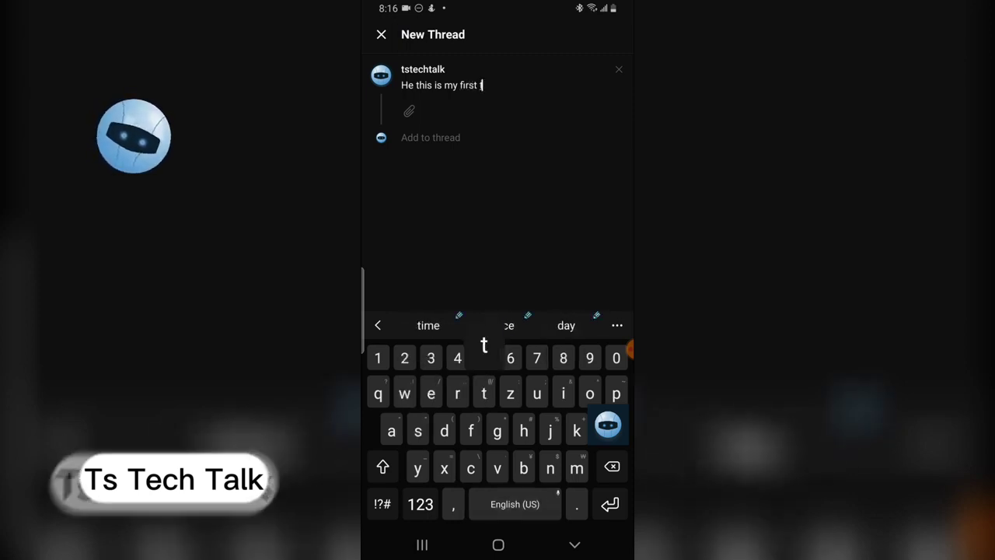
pyautogui.write('hread')
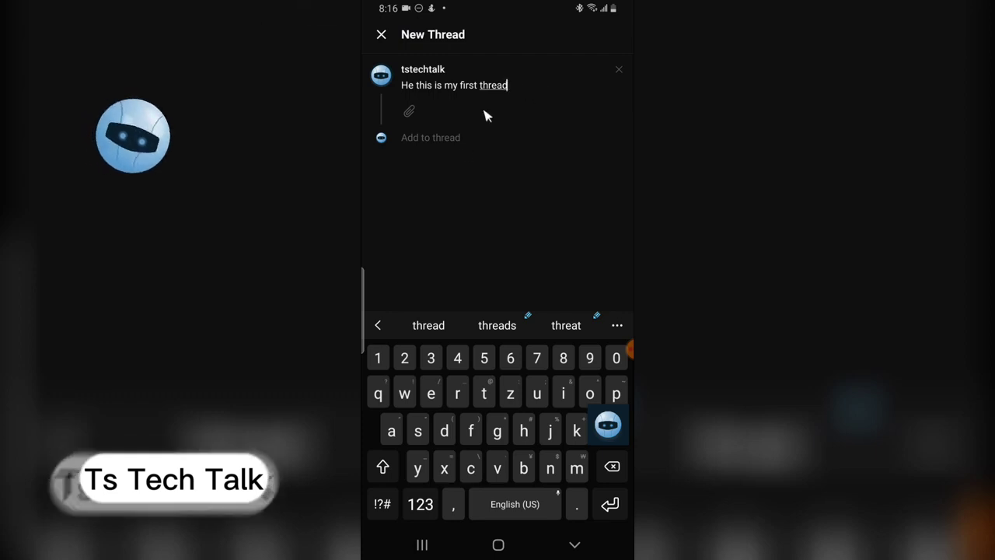
pyautogui.click(410, 114)
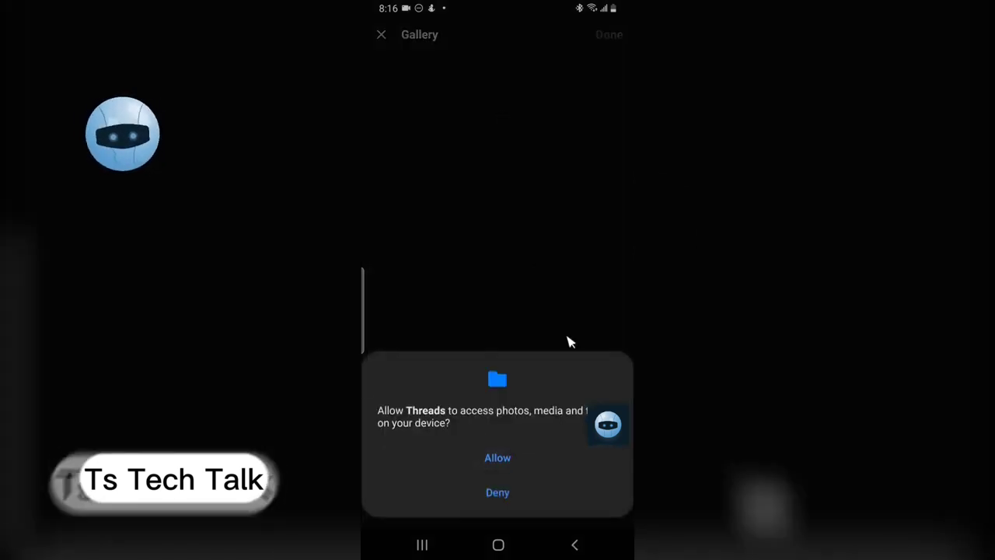
# - Grant photo access and attach the Threads ticket screenshot to the draft
pyautogui.click(520, 459)
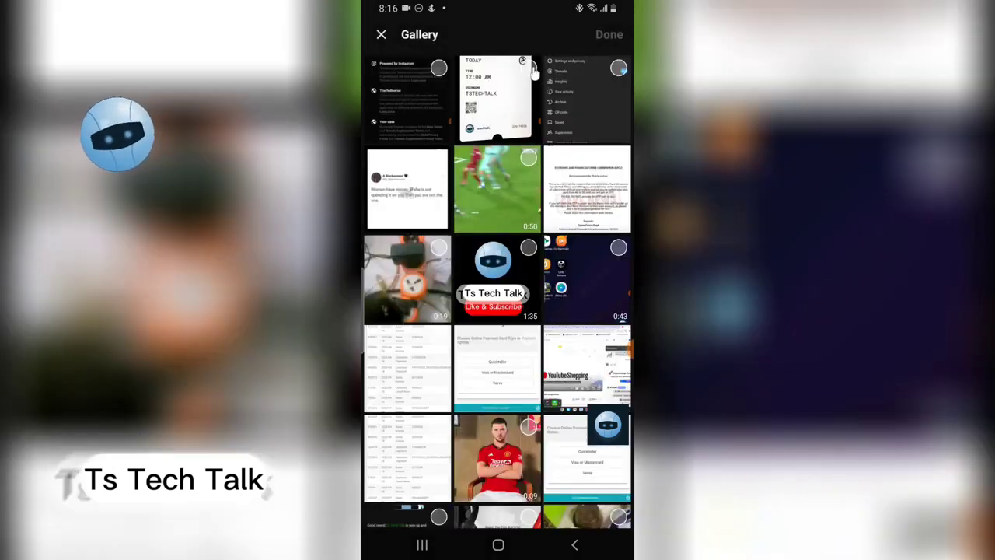
pyautogui.click(533, 70)
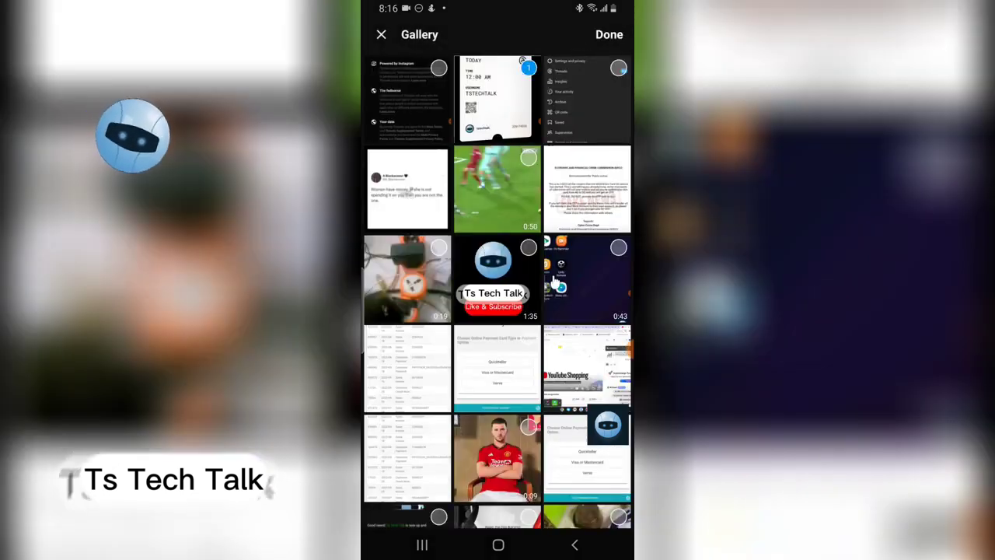
pyautogui.click(611, 37)
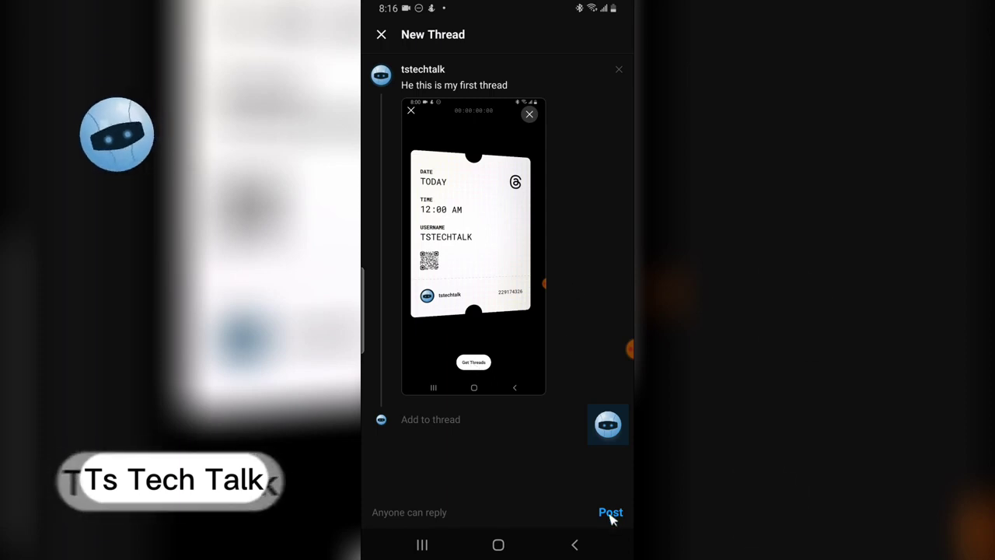
# - Add a second post reading 'wow' under the image thread
pyautogui.click(456, 421)
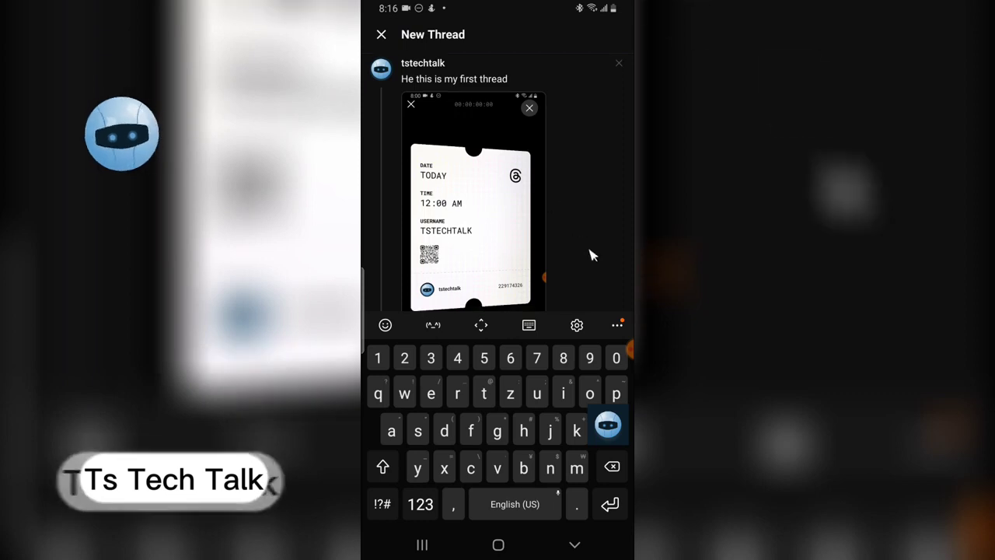
pyautogui.click(574, 543)
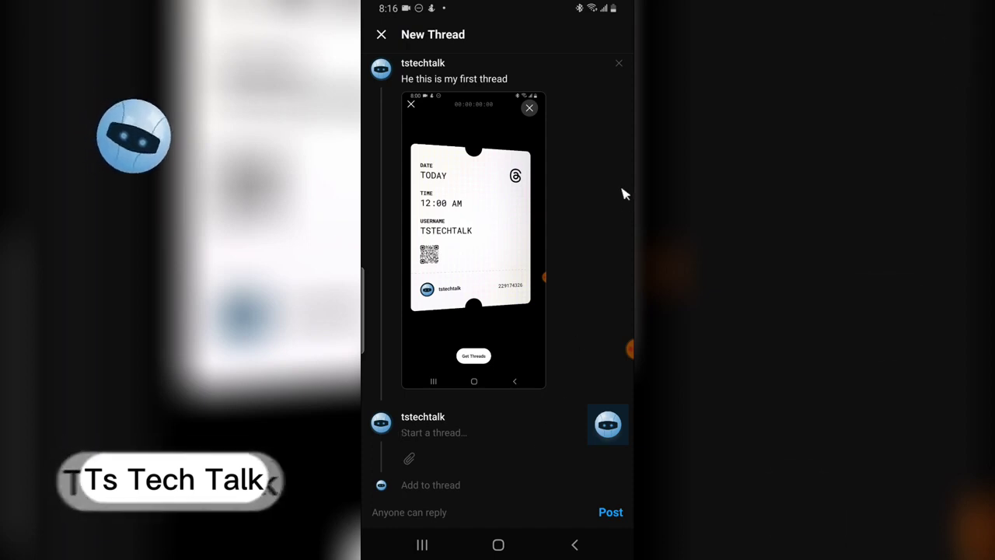
pyautogui.click(471, 441)
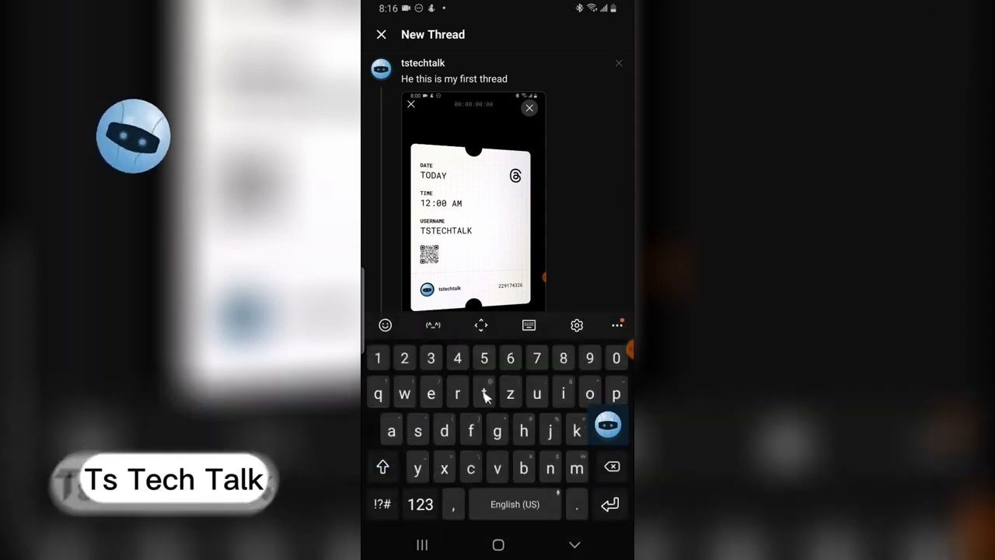
pyautogui.write('w')
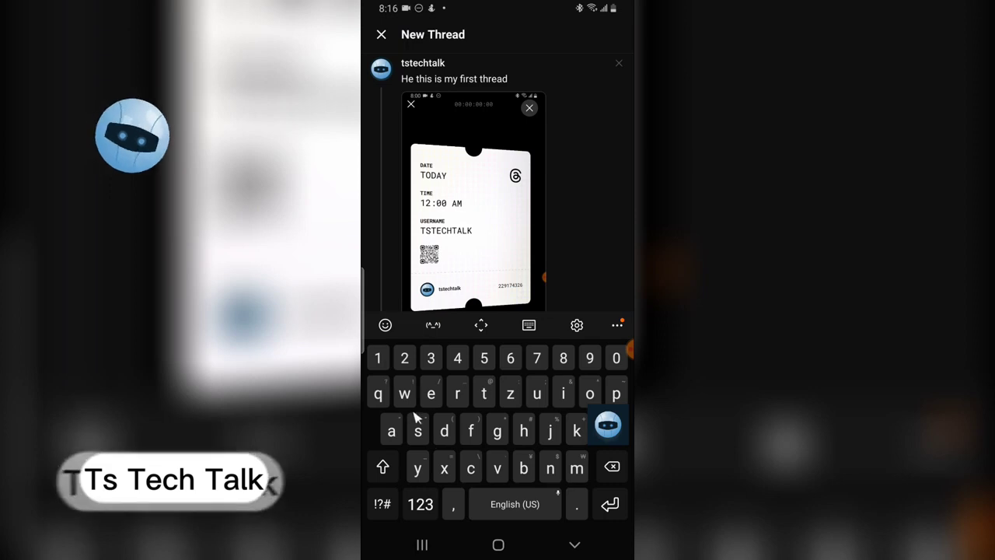
pyautogui.write('ow')
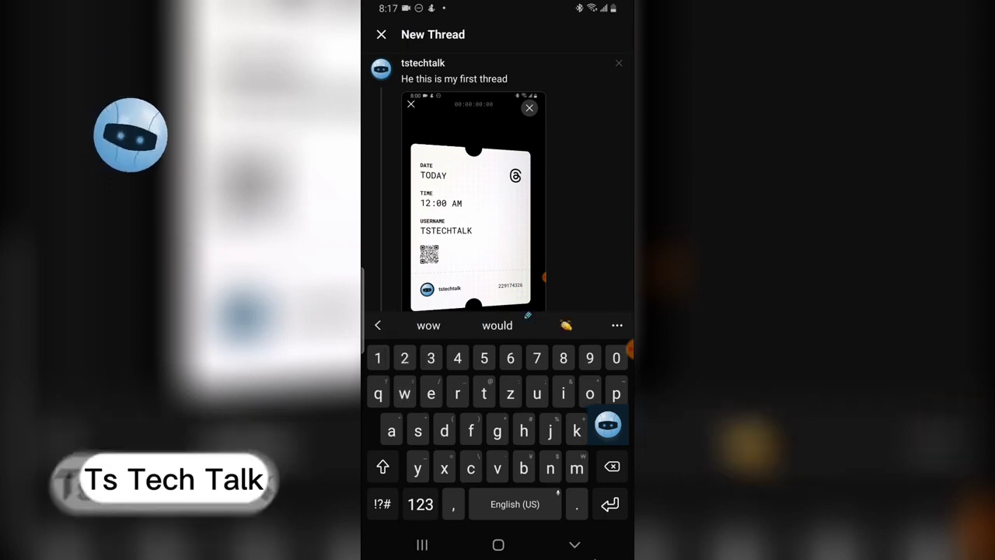
pyautogui.click(576, 546)
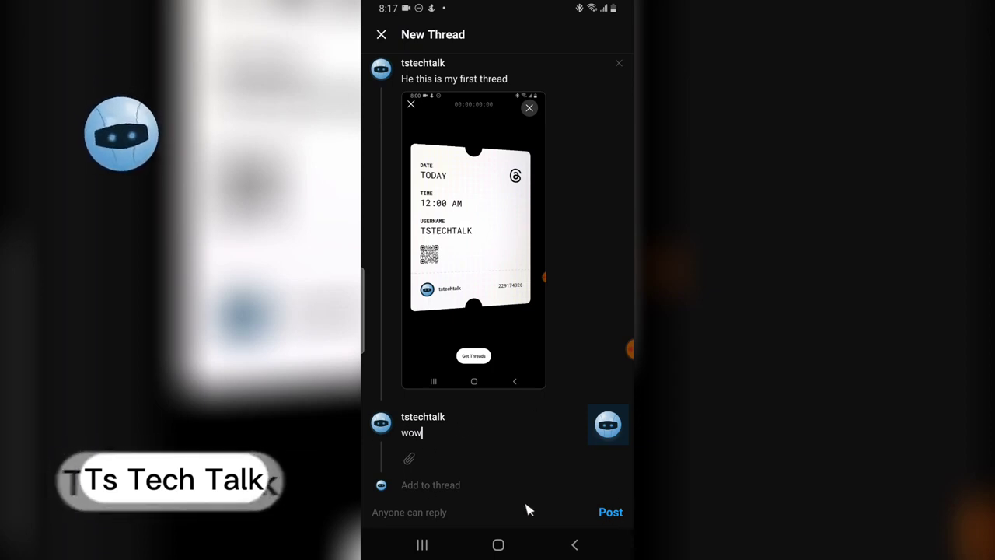
# - Leave the reply audience unchanged and publish the thread with its follow-up
pyautogui.click(395, 514)
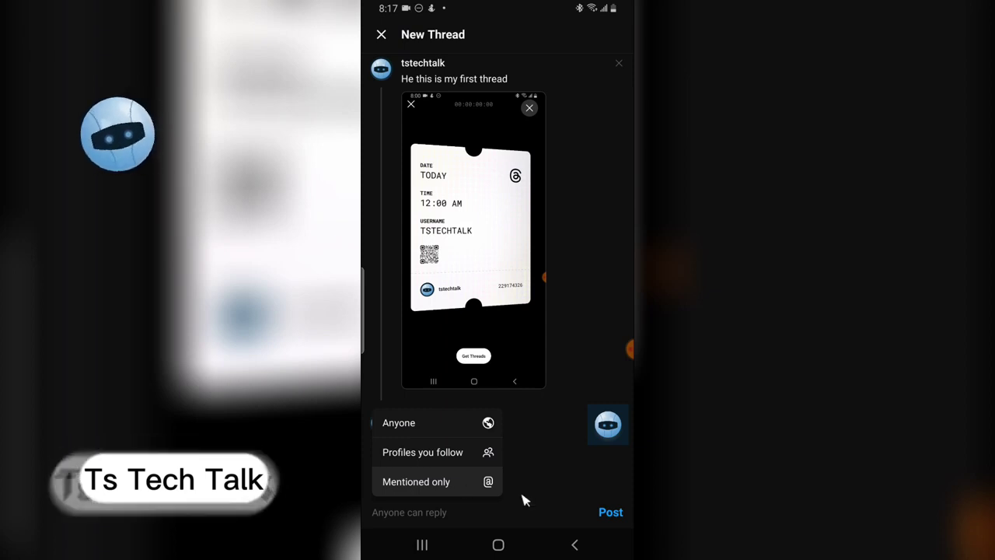
pyautogui.click(459, 510)
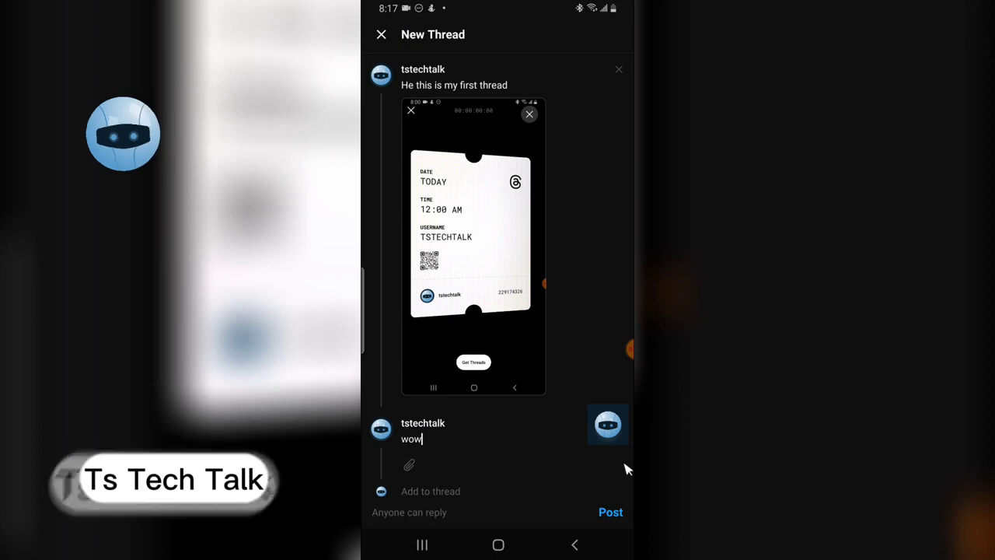
pyautogui.click(614, 513)
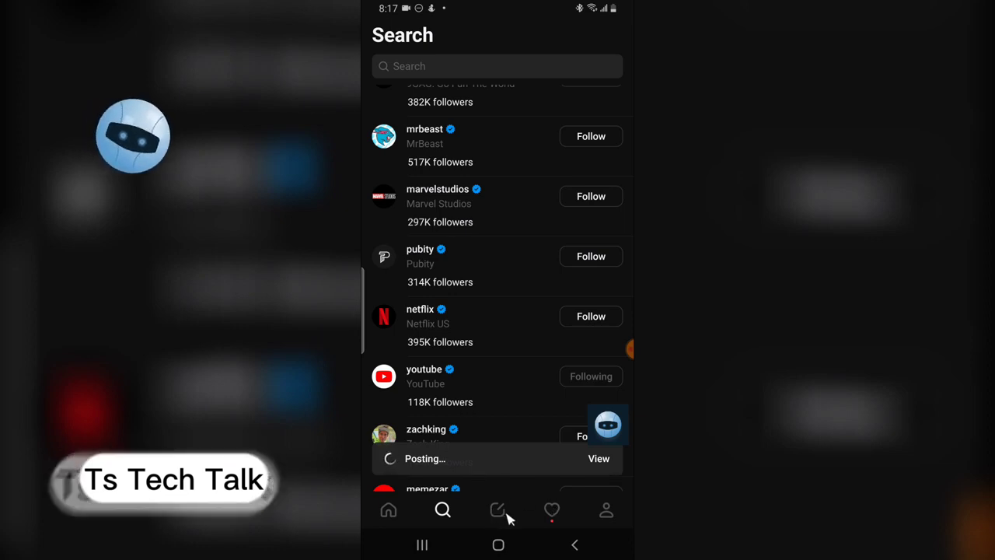
# - Accept the pending follow request in Activity, follow that account back, and view its profile
pyautogui.click(552, 510)
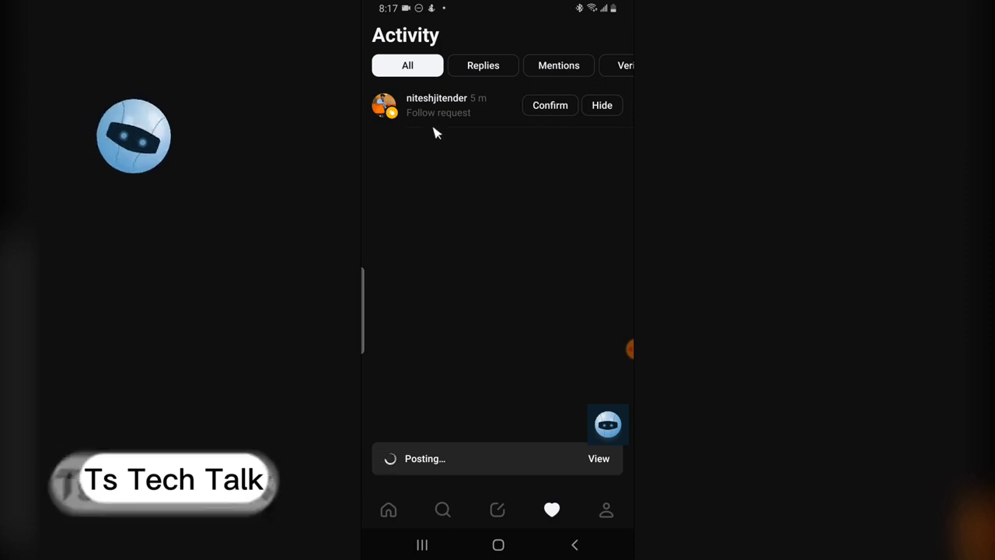
pyautogui.click(565, 110)
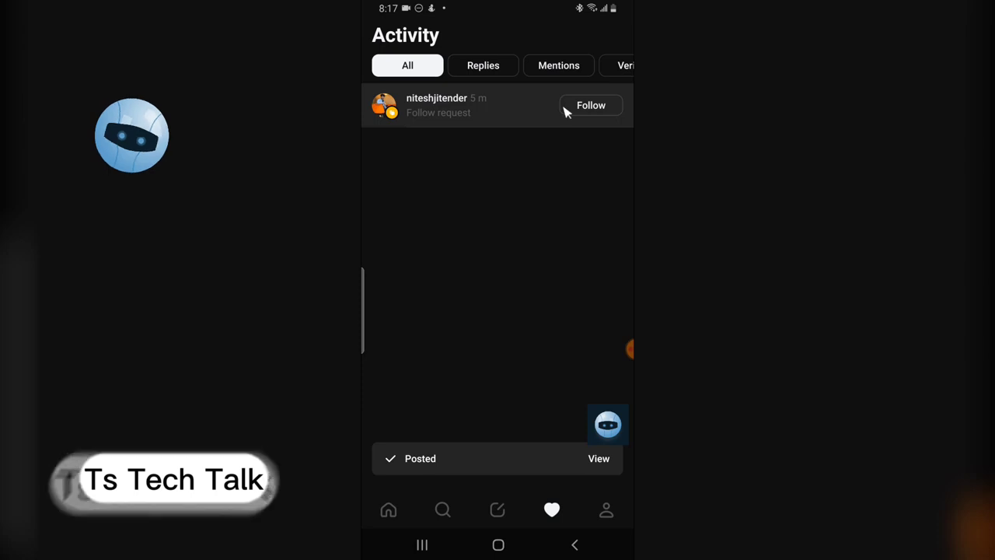
pyautogui.click(605, 106)
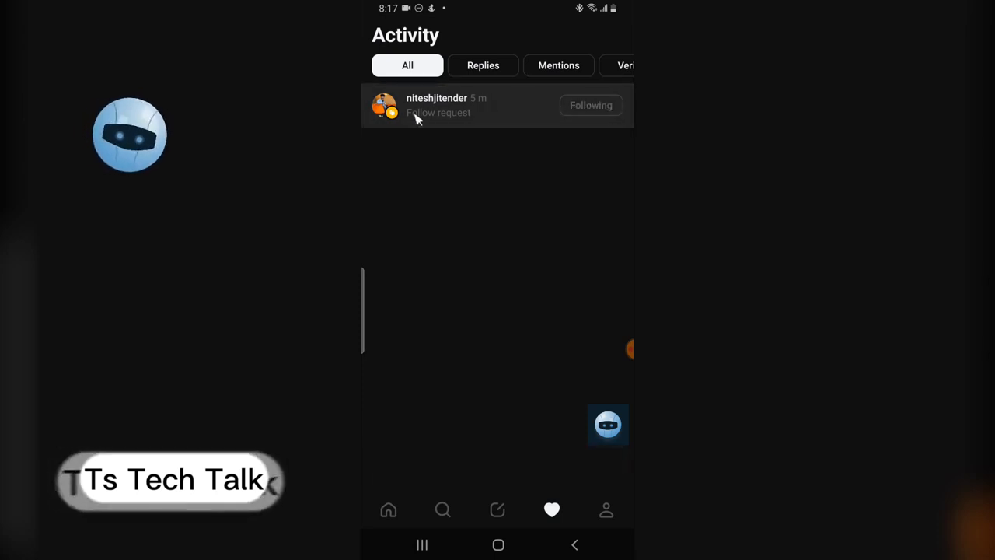
pyautogui.click(457, 105)
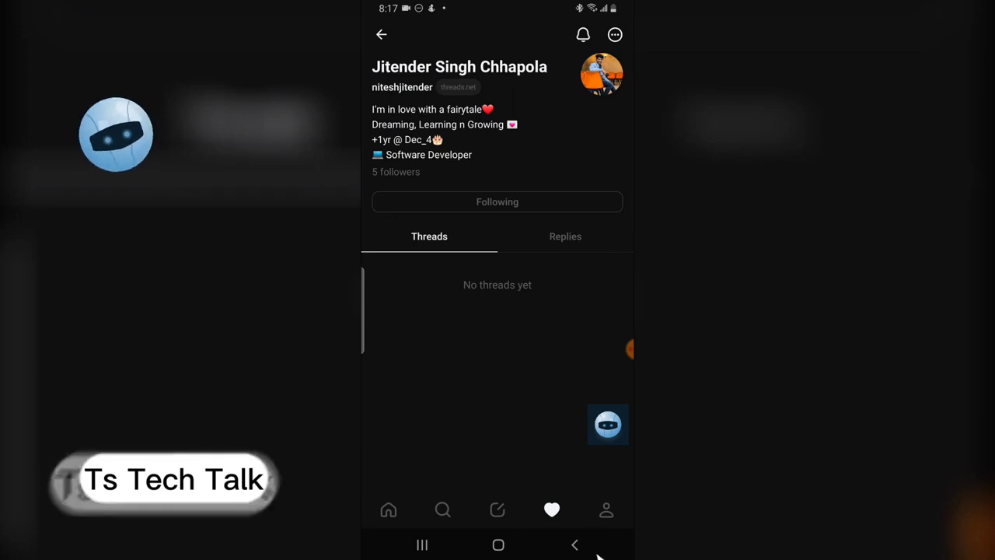
pyautogui.click(575, 546)
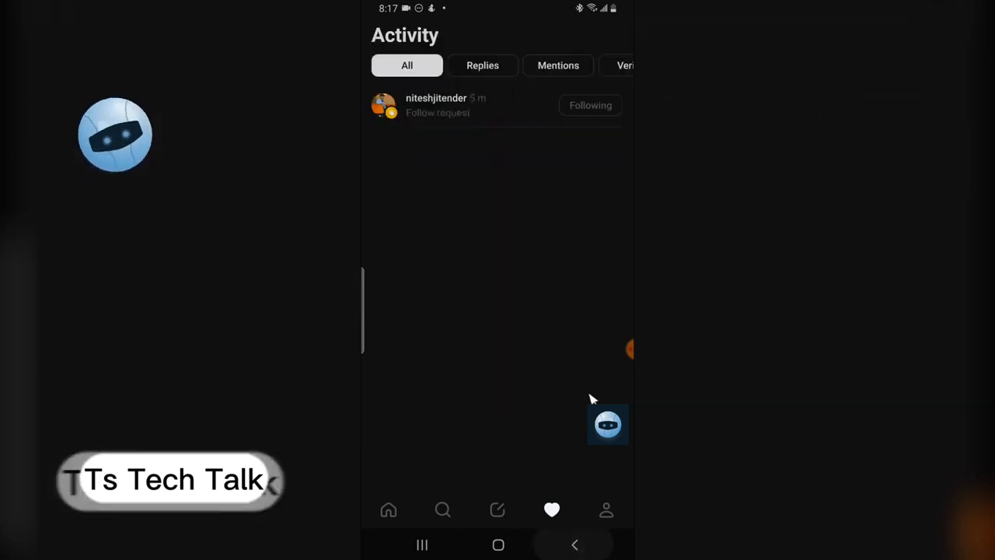
pyautogui.click(606, 510)
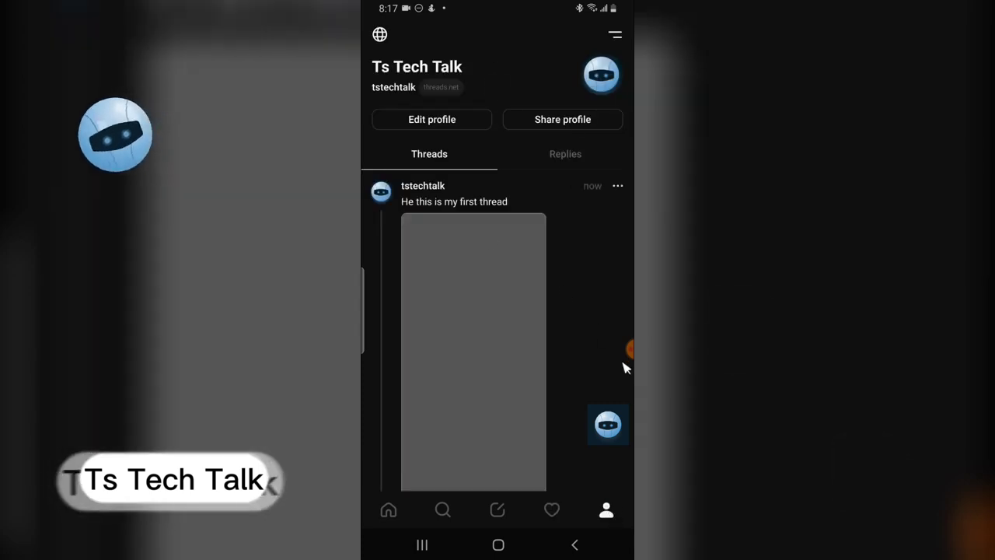
# - Scroll the profile to review the image thread and 'wow' reply, then open Settings
pyautogui.scroll(-3, 483, 404)
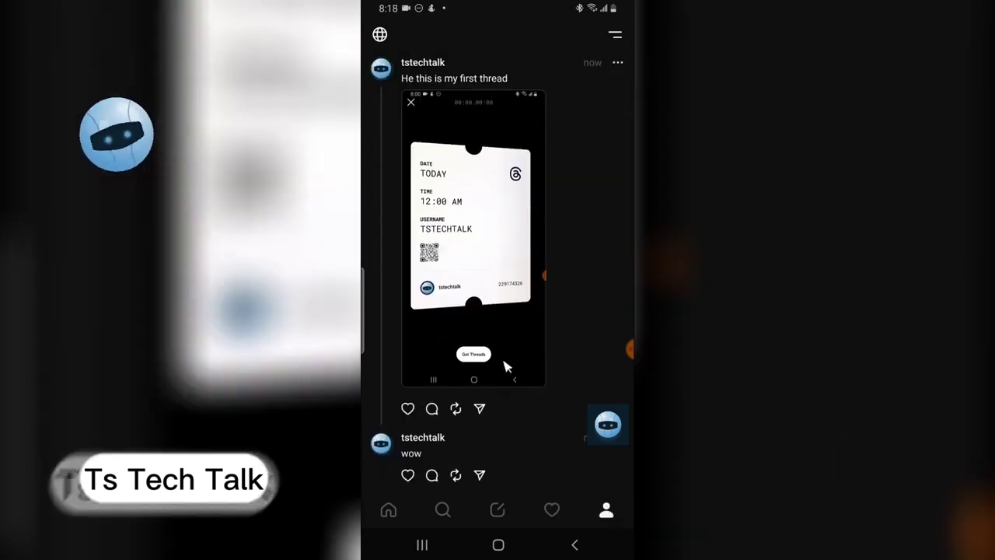
pyautogui.scroll(3, 463, 416)
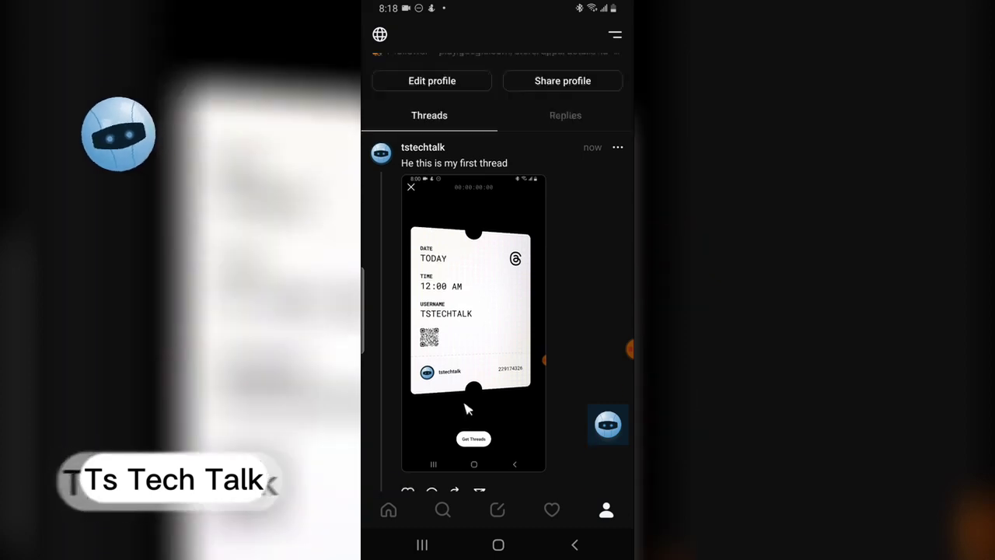
pyautogui.scroll(-3, 449, 406)
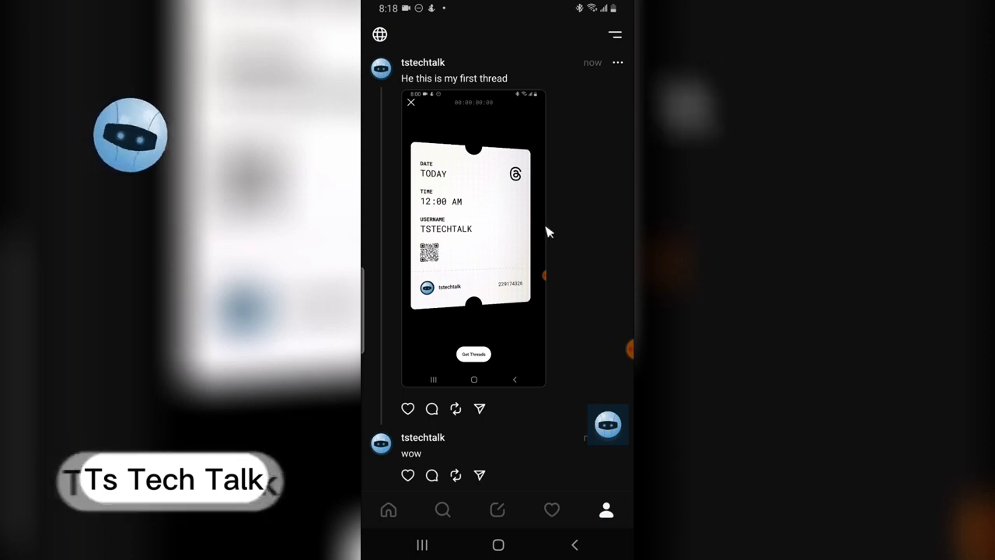
pyautogui.scroll(3, 536, 256)
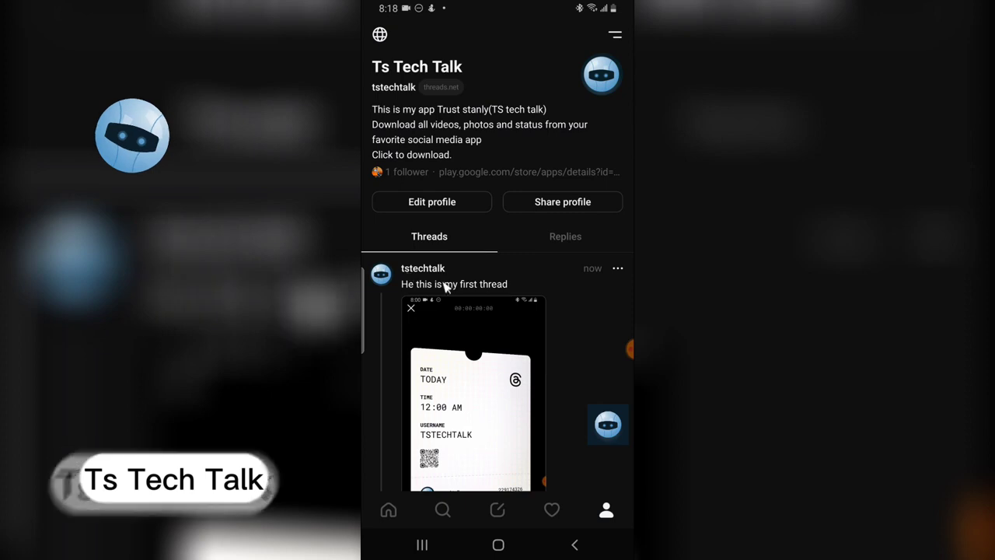
pyautogui.scroll(-3, 465, 326)
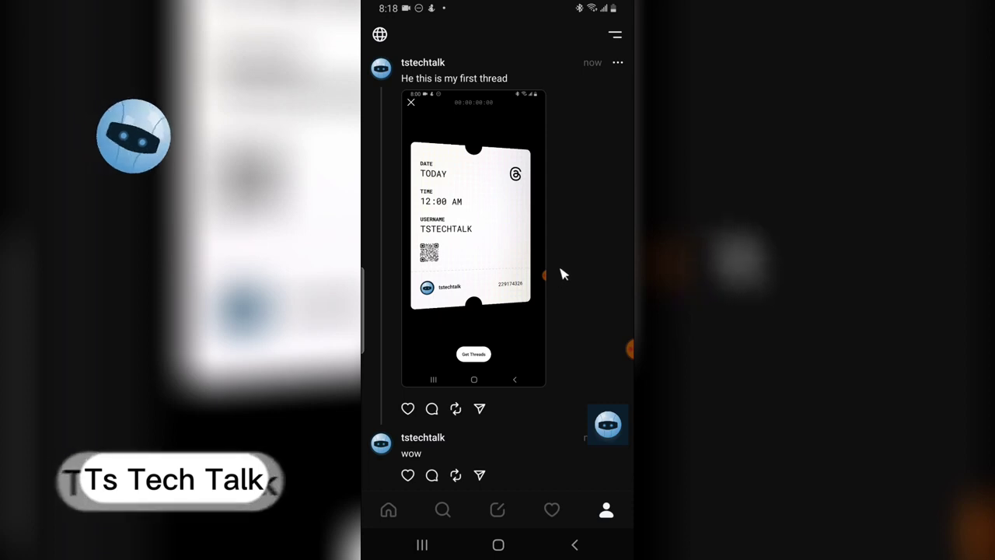
pyautogui.scroll(3, 573, 260)
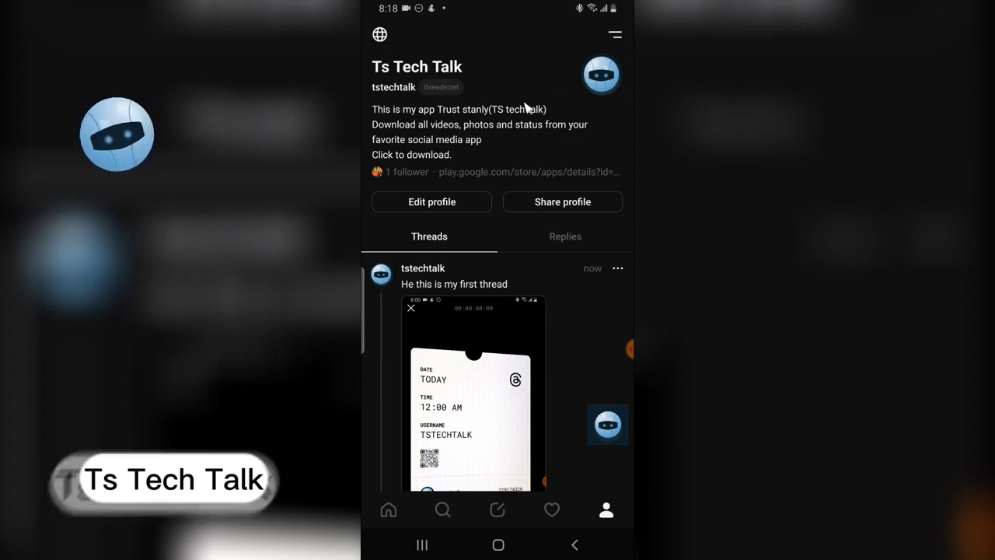
pyautogui.click(616, 38)
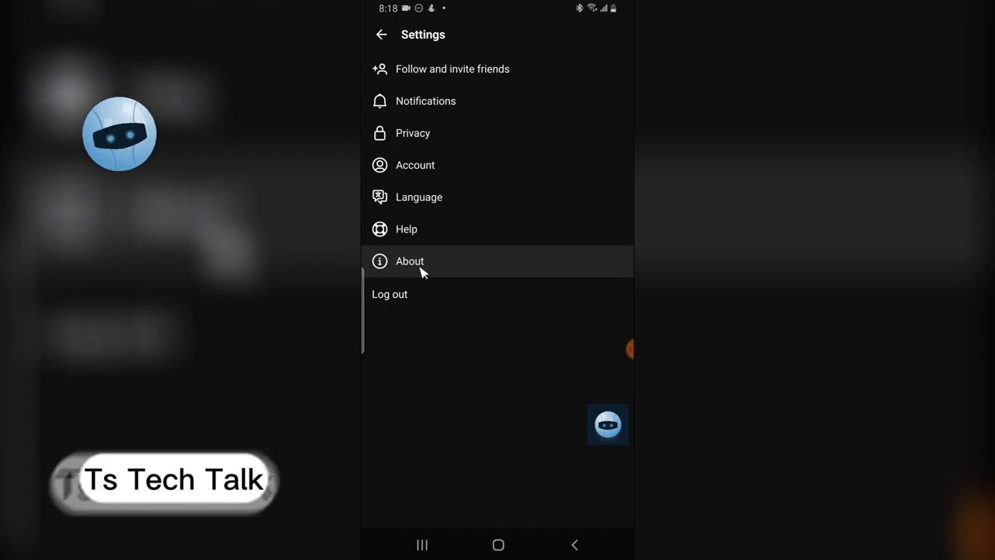
# - View the About page, then leave Settings and go to the home feed
pyautogui.click(422, 269)
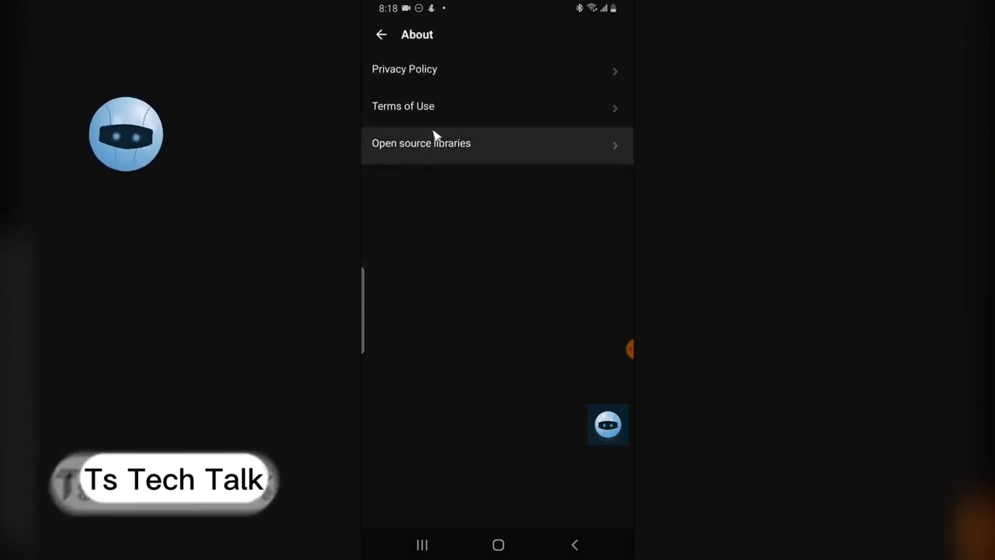
pyautogui.click(382, 36)
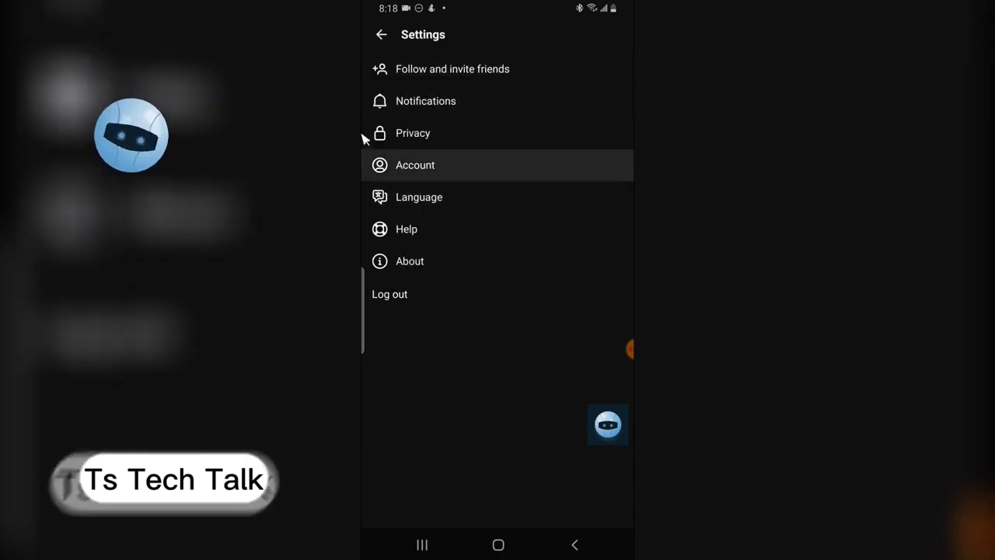
pyautogui.click(383, 36)
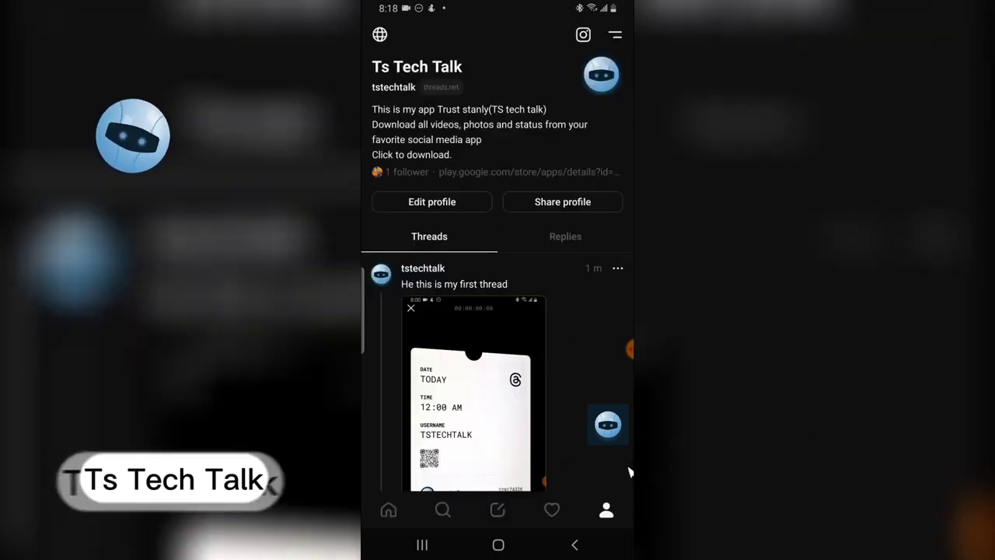
pyautogui.click(388, 510)
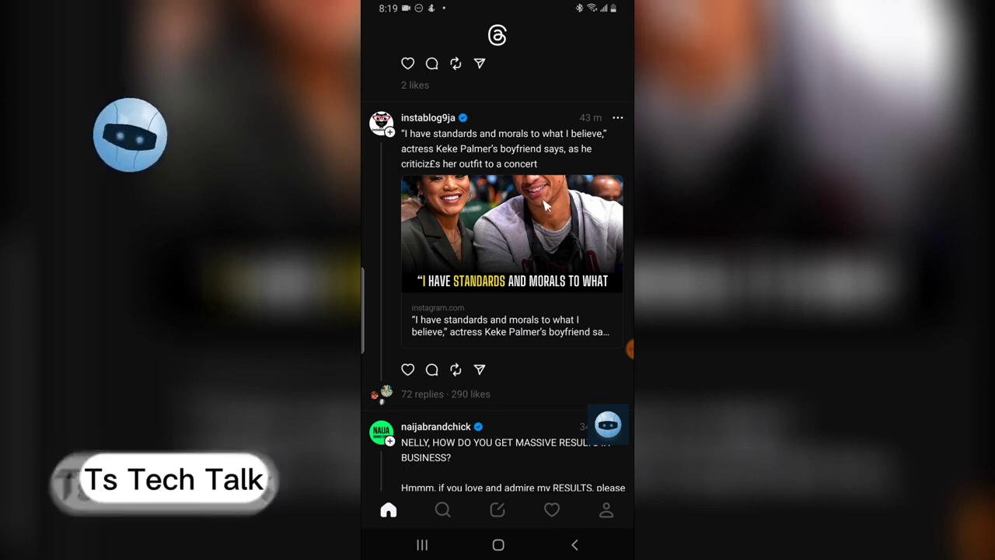
pyautogui.scroll(3, 432, 270)
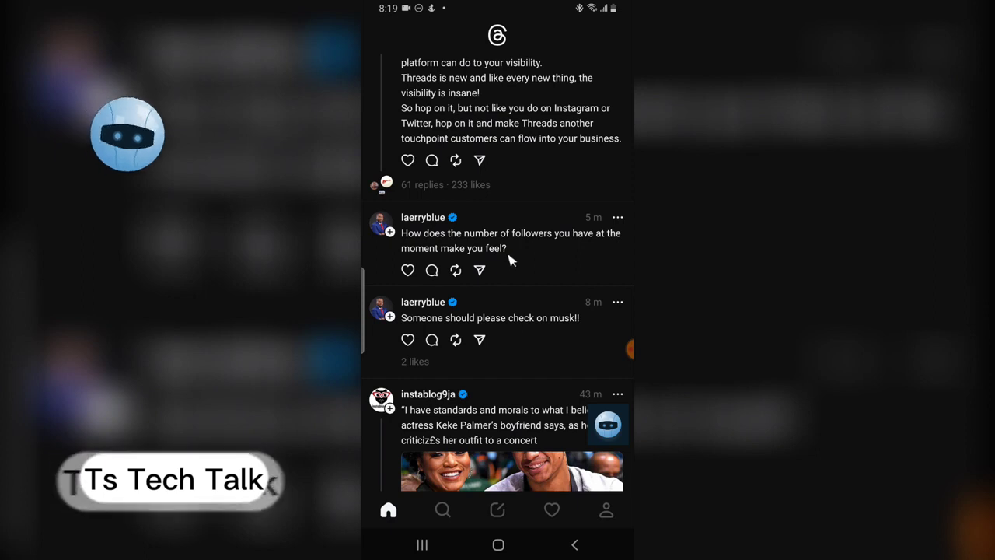
pyautogui.click(455, 271)
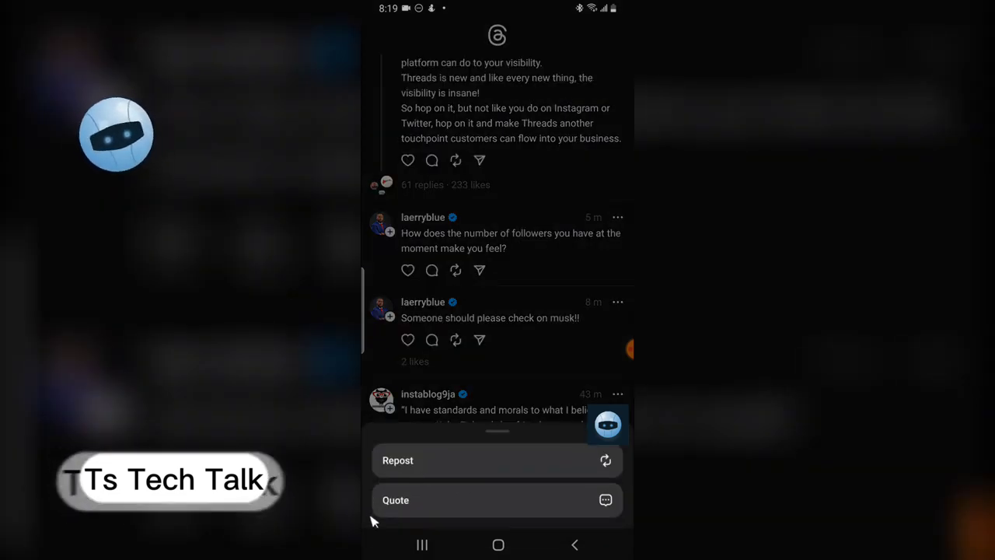
pyautogui.click(544, 315)
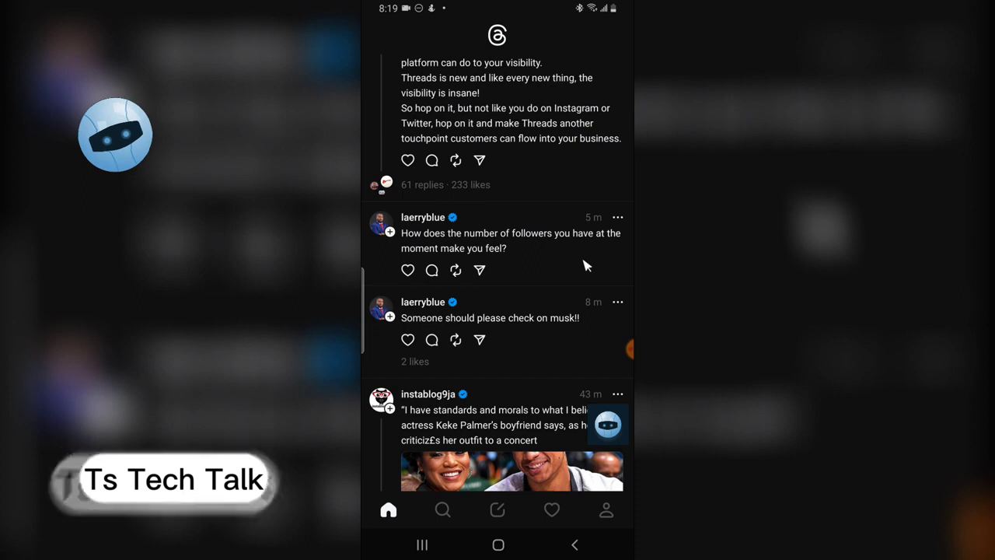
pyautogui.scroll(2, 599, 270)
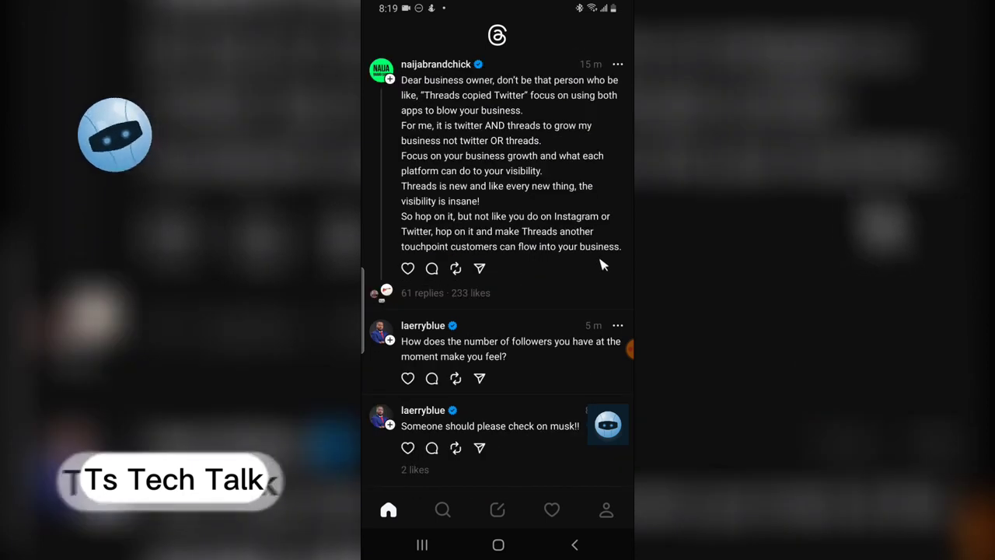